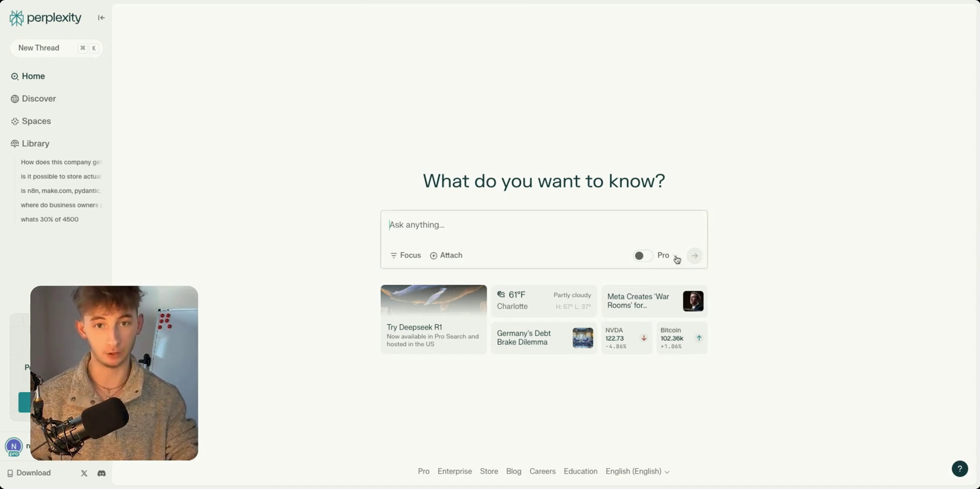
Enable Pro search and pick Reasoning with R1 as its model.
left_click(660, 258)
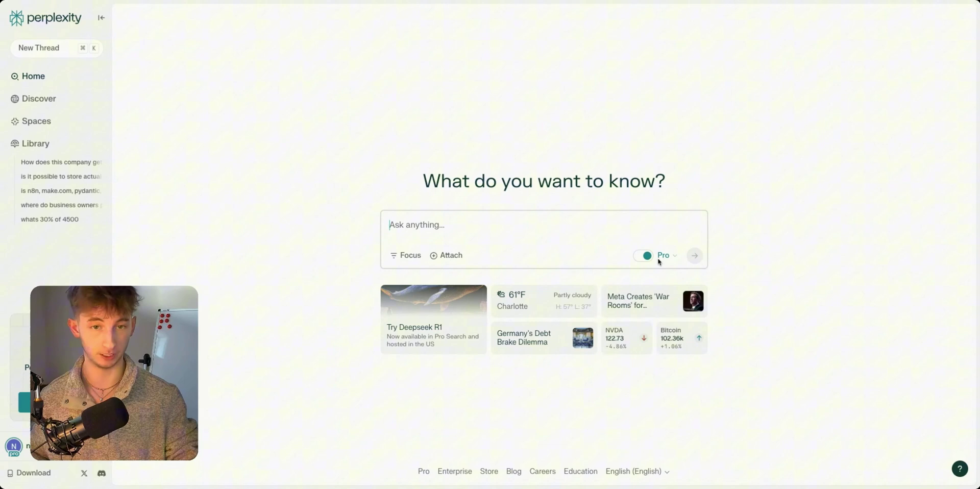
mouse_move(661, 258)
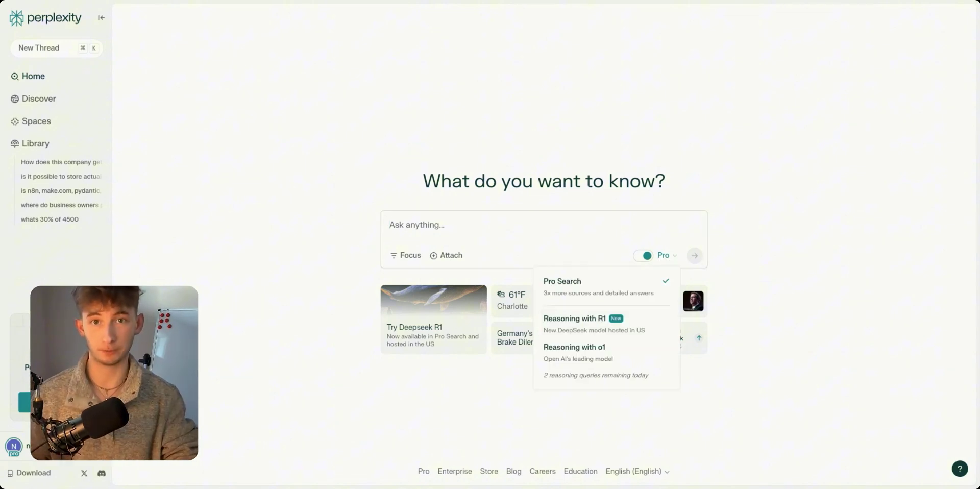
left_click(588, 332)
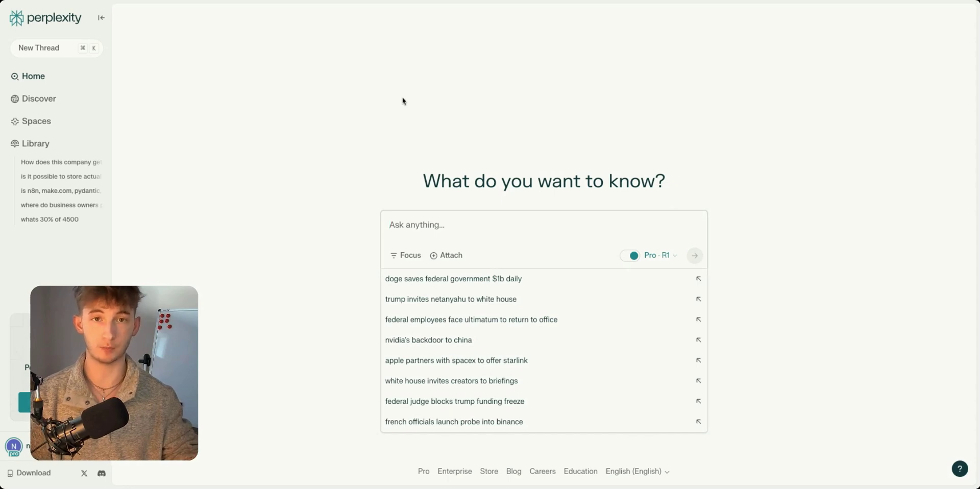
Paste and submit the fintech question on regulations, compliance, penalties, payment policies and sources.
type("Find the latest financial regulations impacting fintech startups. Include updates on compliance requirements, major penalties issued, and government policies affecting payment processing. Provide links to authoritative sources.")
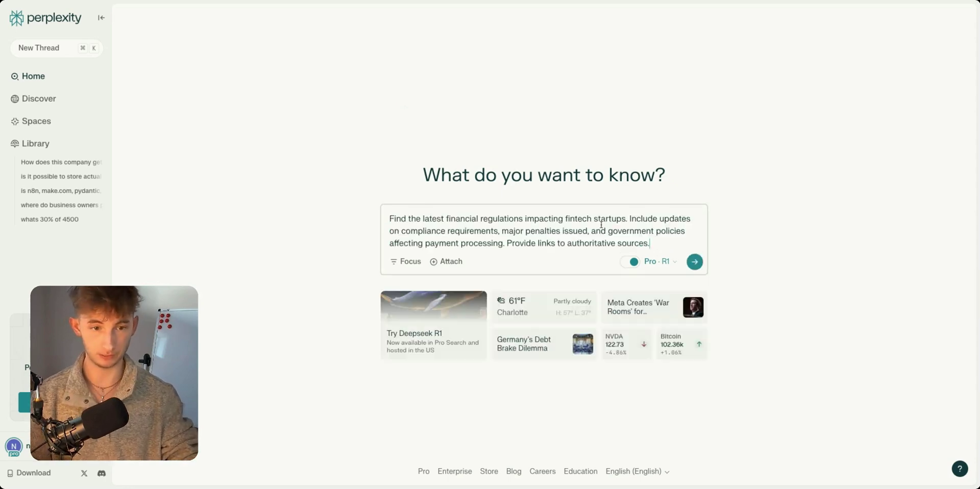
left_click(389, 219)
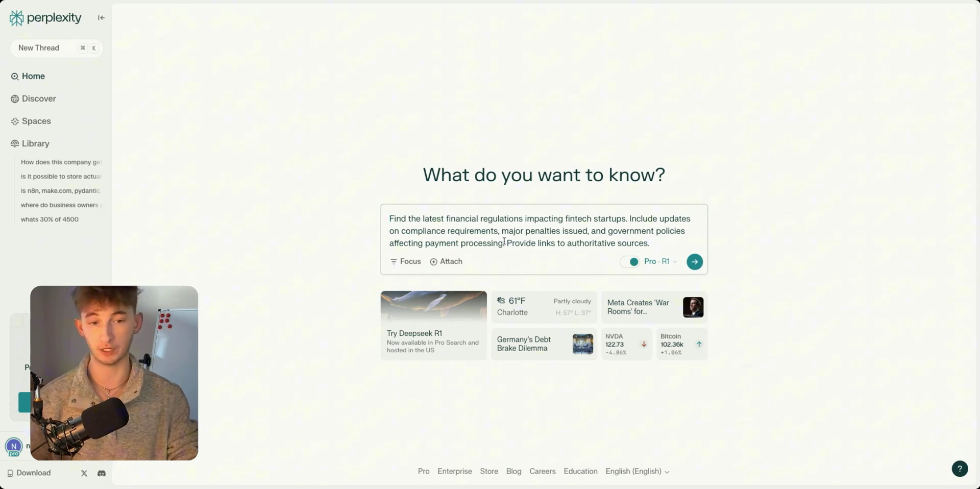
key("Return")
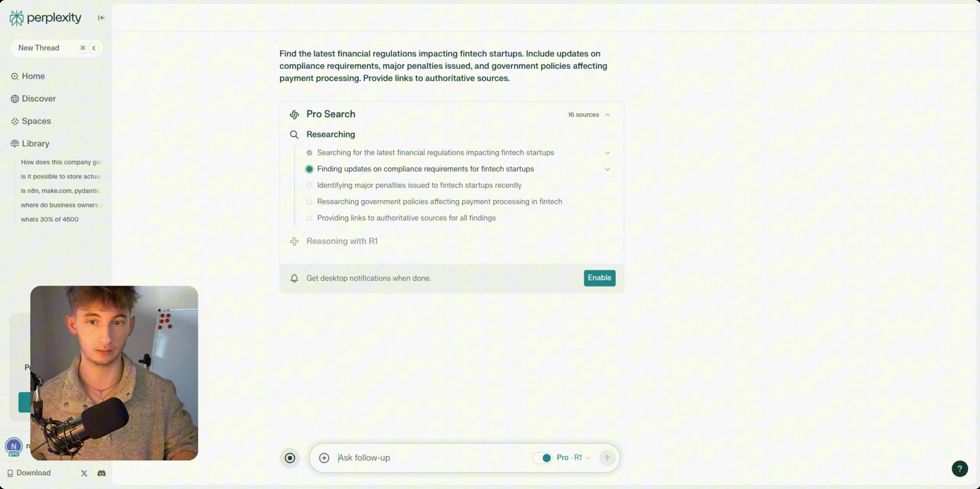
Follow the Researching and Reasoning with R1 progress as sources on 2024 AML fines are analysed.
double_click(357, 136)
triple_click(378, 245)
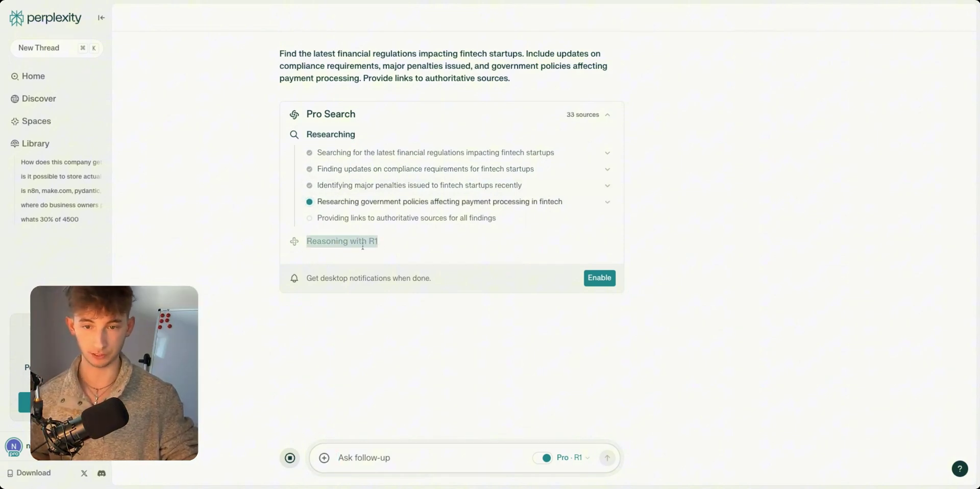
left_click(378, 245)
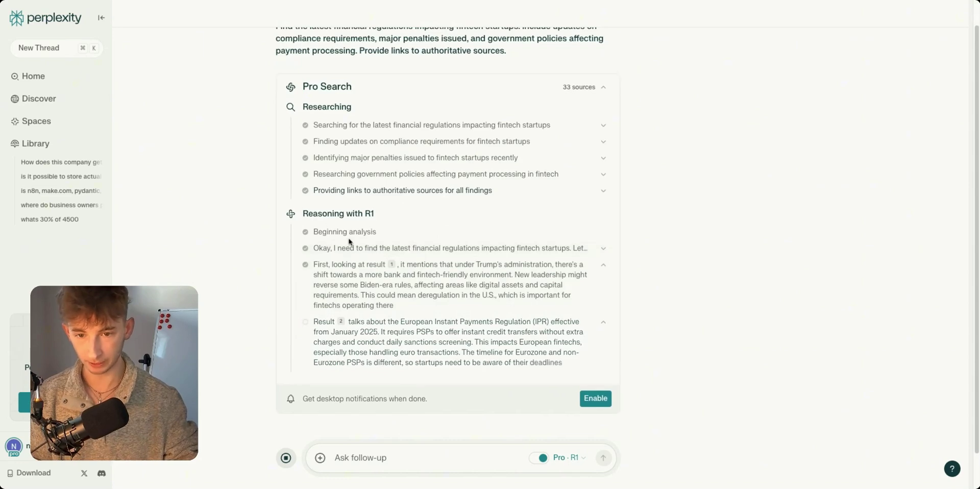
mouse_move(396, 255)
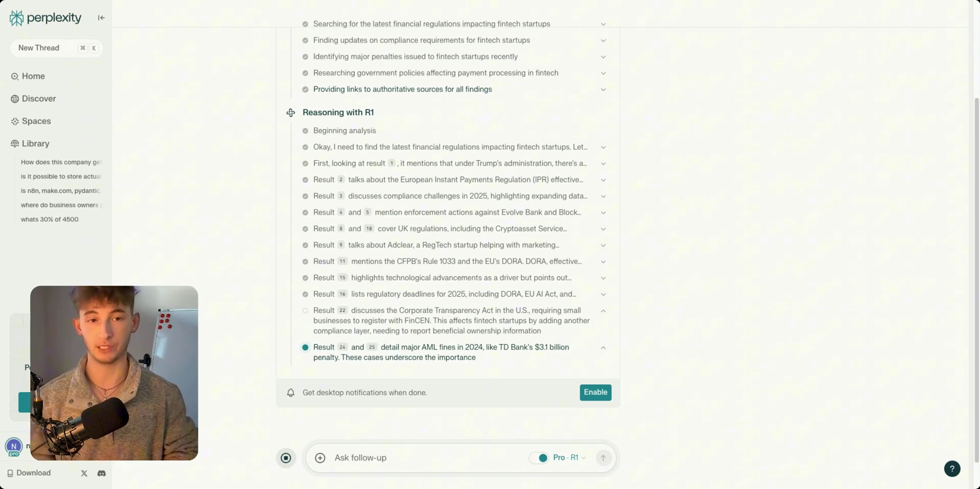
Read the answer's opening paragraph and the U.S. Regulatory Shifts heading.
scroll(405, 276, "down", 4)
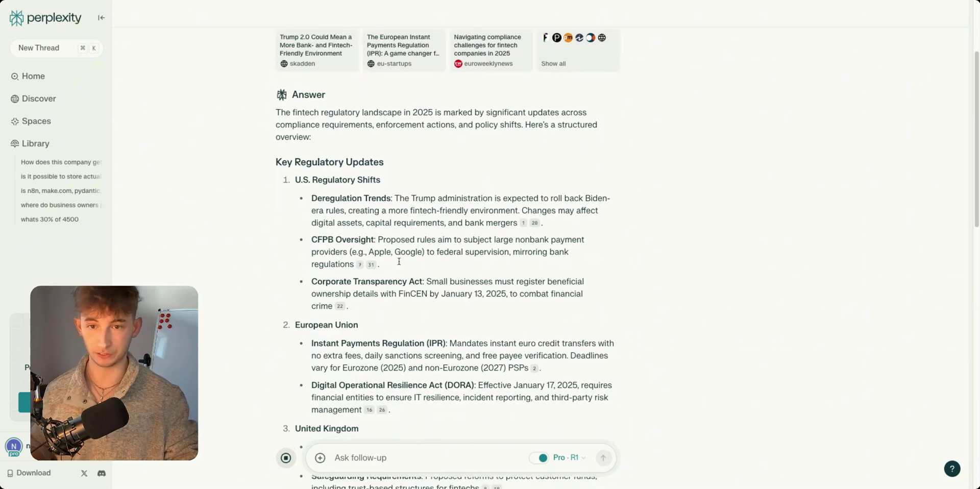
left_click_drag(274, 112, 377, 144)
left_click(377, 144)
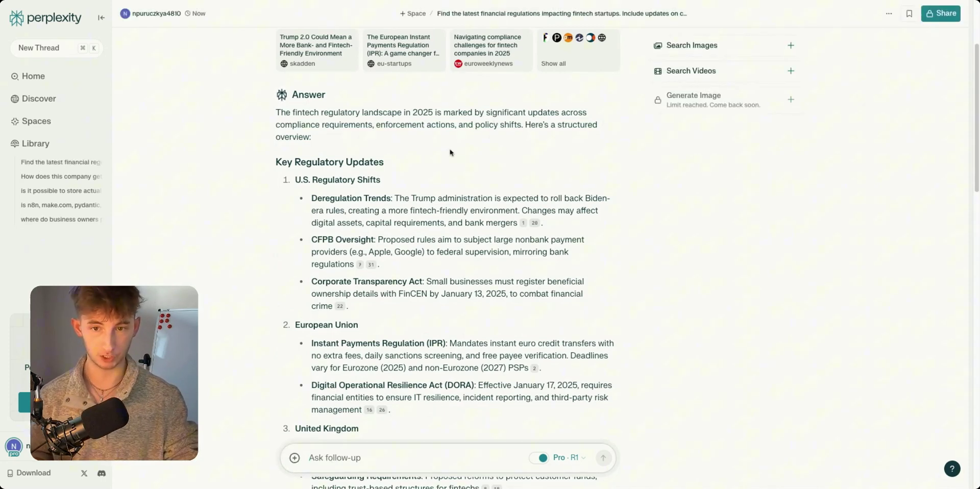
scroll(419, 153, "down", 2)
scroll(375, 164, "down", 1)
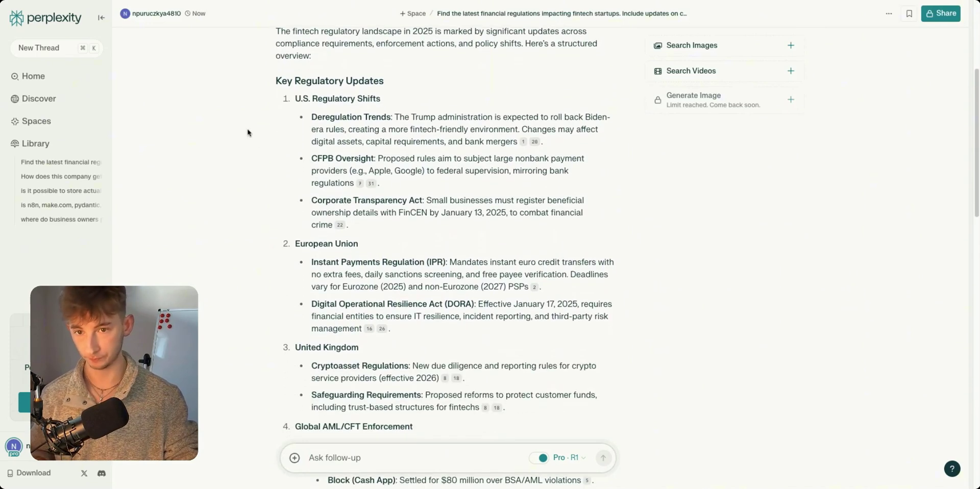
left_click_drag(274, 80, 432, 82)
scroll(410, 111, "down", 1)
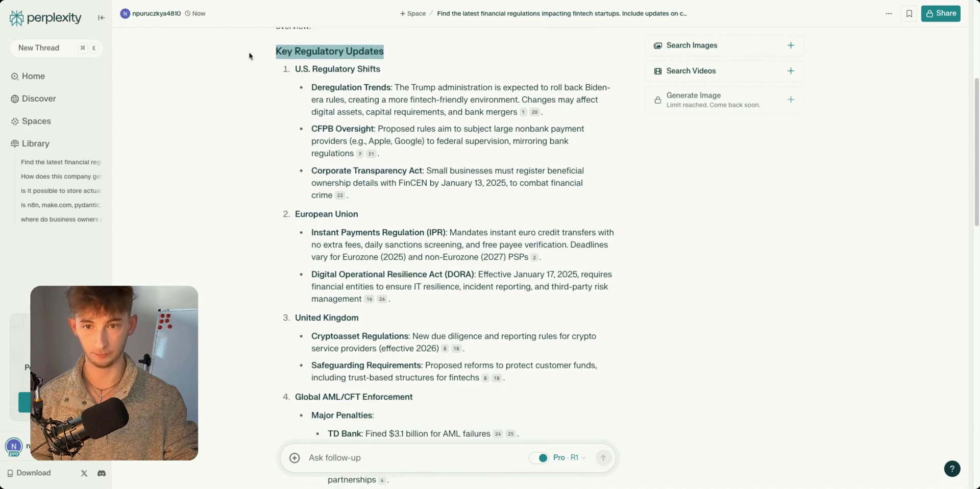
triple_click(285, 68)
Review the major penalties such as TD Bank and Block, then return toward the top.
scroll(393, 138, "down", 1)
scroll(357, 163, "down", 1)
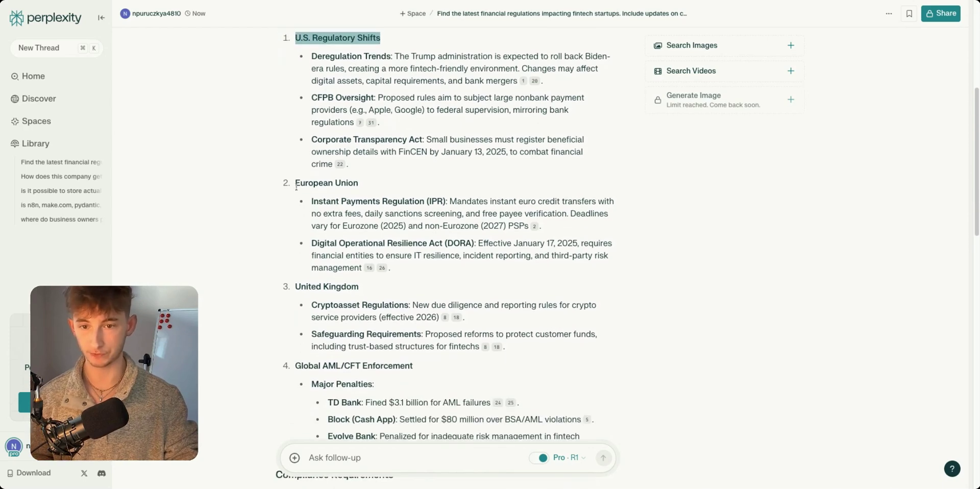
scroll(288, 188, "down", 3)
scroll(297, 187, "down", 1)
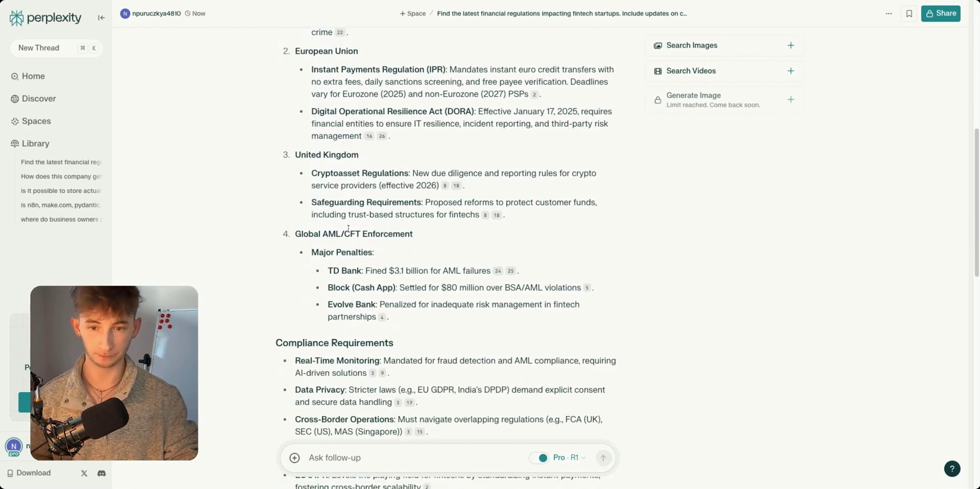
scroll(358, 244, "down", 2)
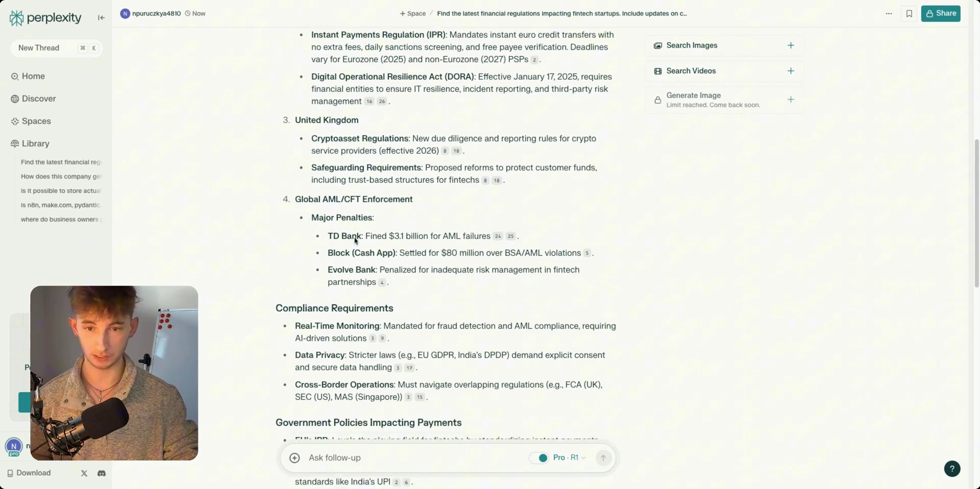
double_click(309, 185)
left_click_drag(308, 187, 324, 236)
left_click(324, 237)
scroll(341, 247, "down", 8)
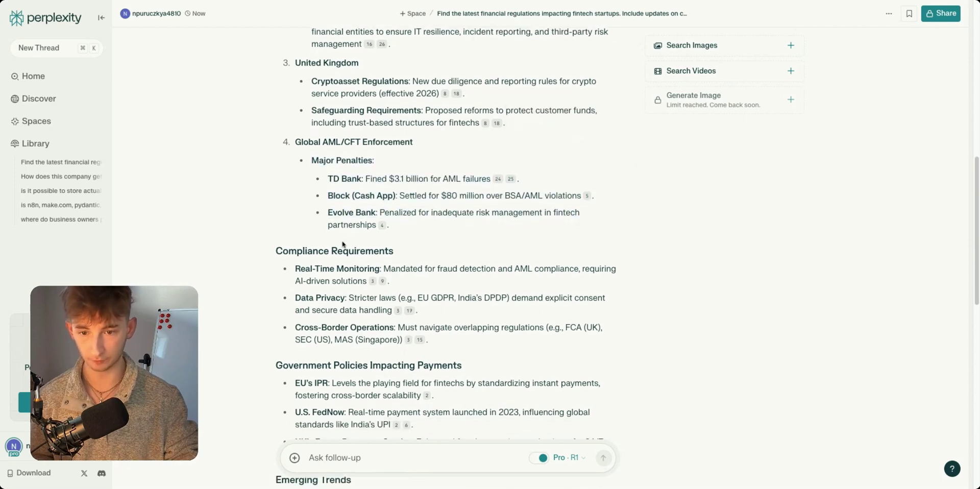
scroll(346, 275, "down", 7)
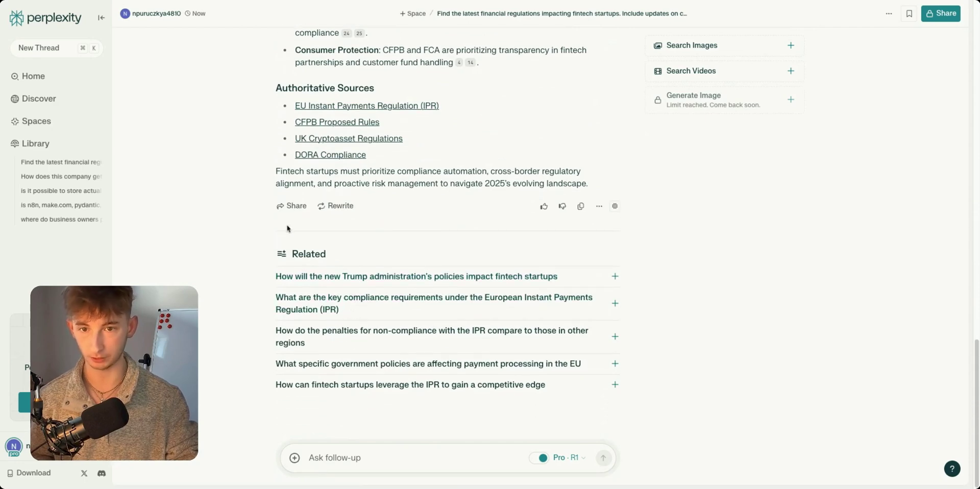
scroll(291, 219, "up", 7)
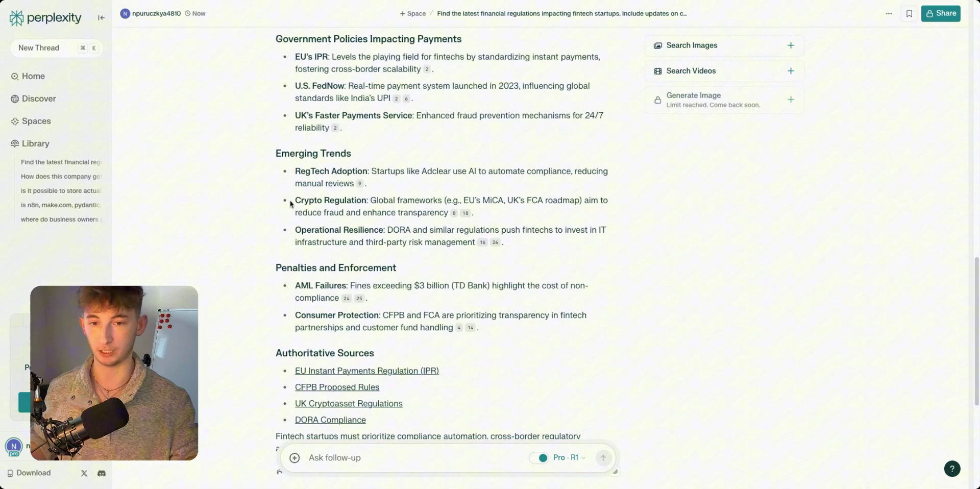
scroll(291, 203, "up", 15)
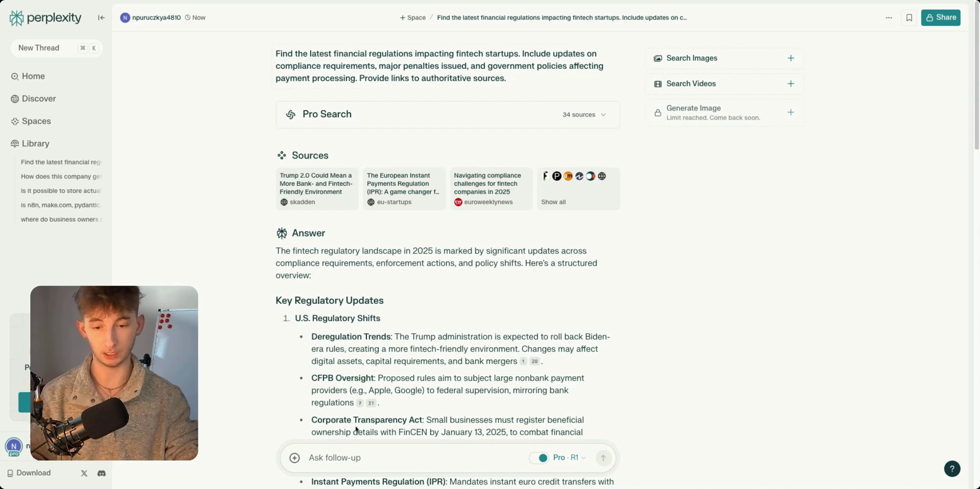
Submit the Southeast Asia EV follow-up on consumer trends, incentives, key players and investment risks.
type("Analyze the growth trajectory of electric vehicle adoption in Southeast Asia. Compare consumer trends, government incentives, and key industry players. Provide investment risks and opportunities.")
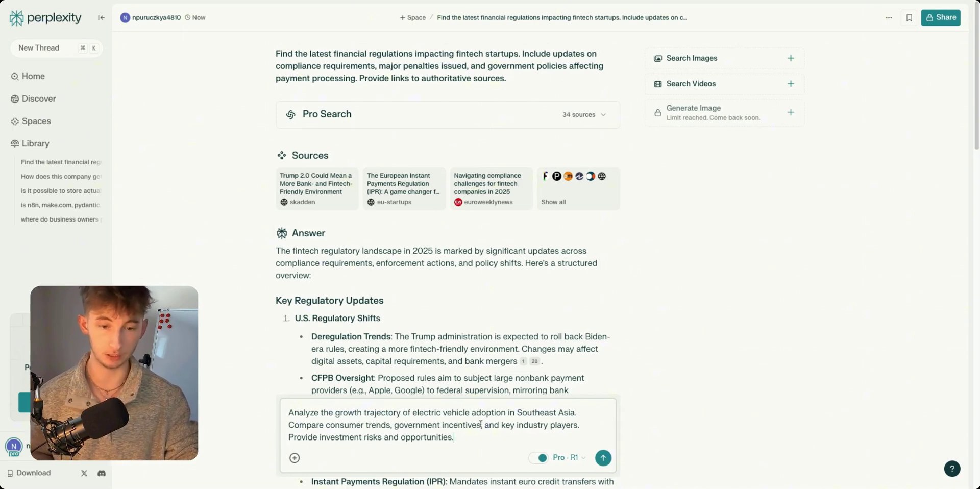
scroll(449, 435, "down", 1)
scroll(381, 432, "down", 8)
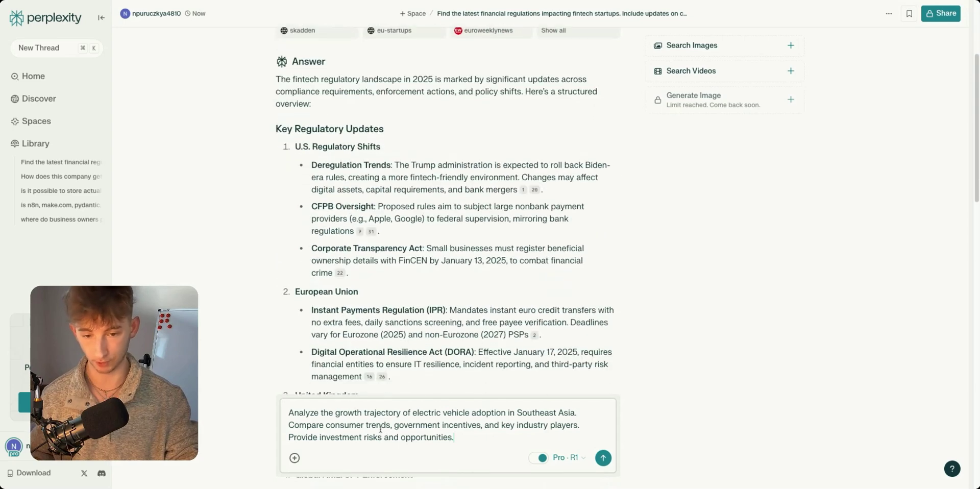
scroll(380, 428, "down", 10)
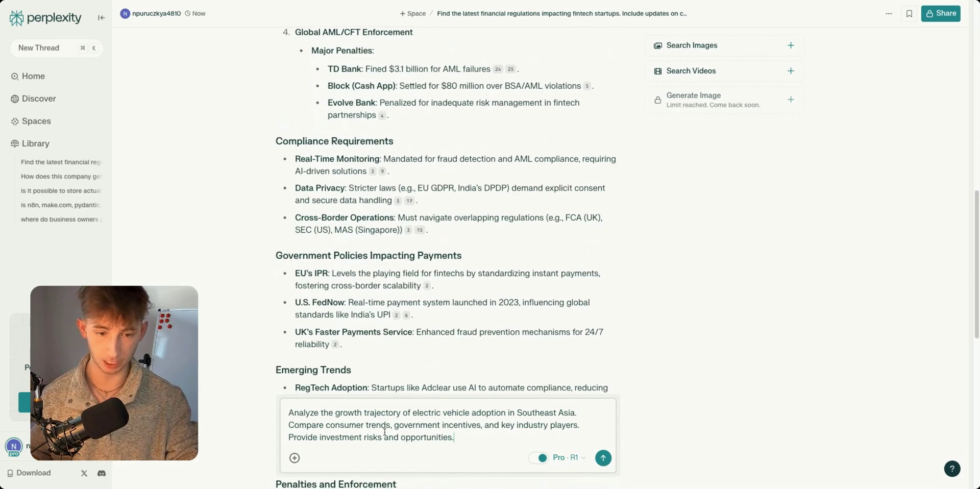
scroll(385, 429, "down", 3)
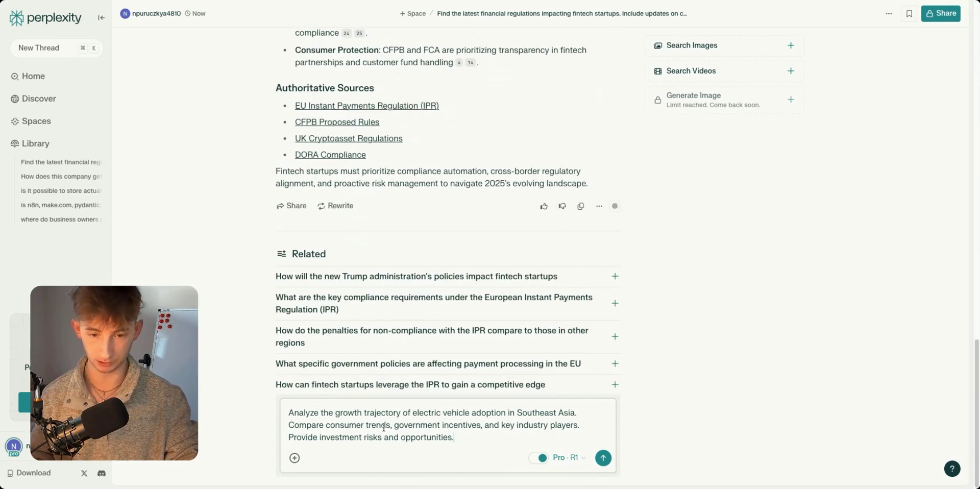
key("Return")
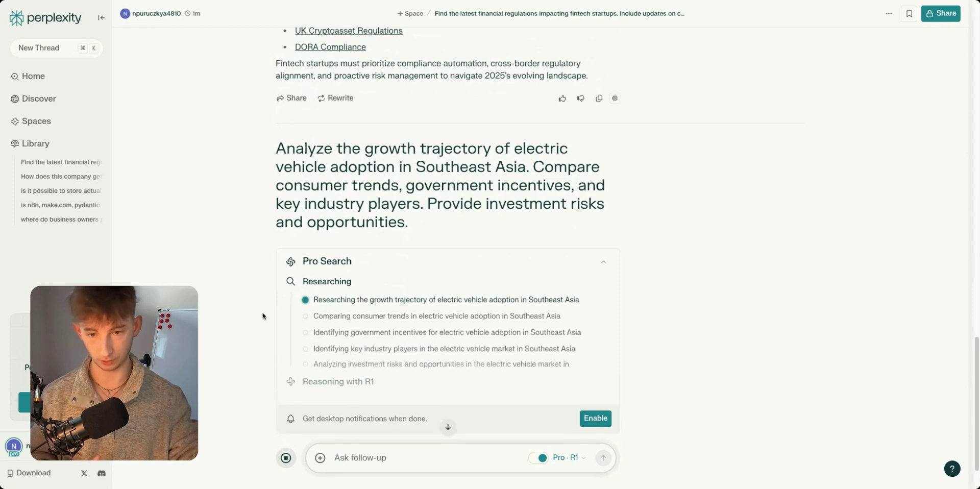
scroll(276, 295, "down", 2)
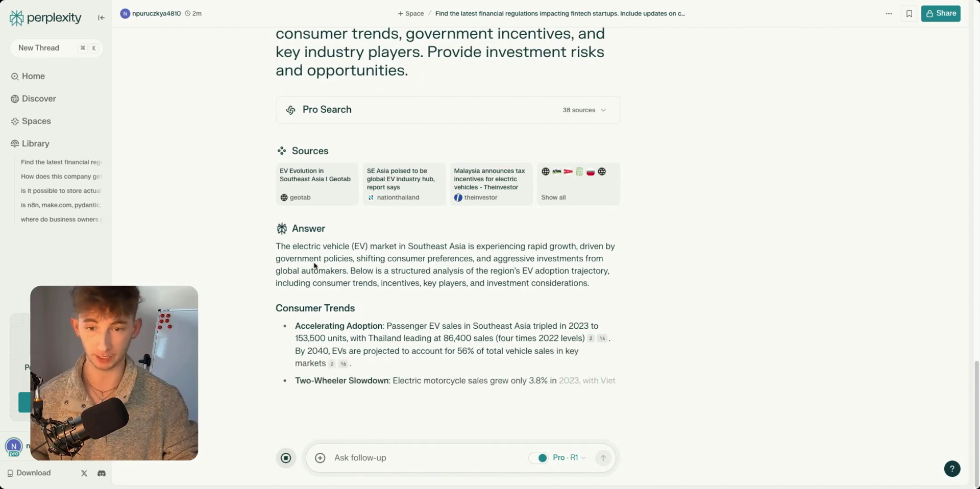
Read the EV answer's opening paragraph and the Consumer Trends bullets.
triple_click(378, 238)
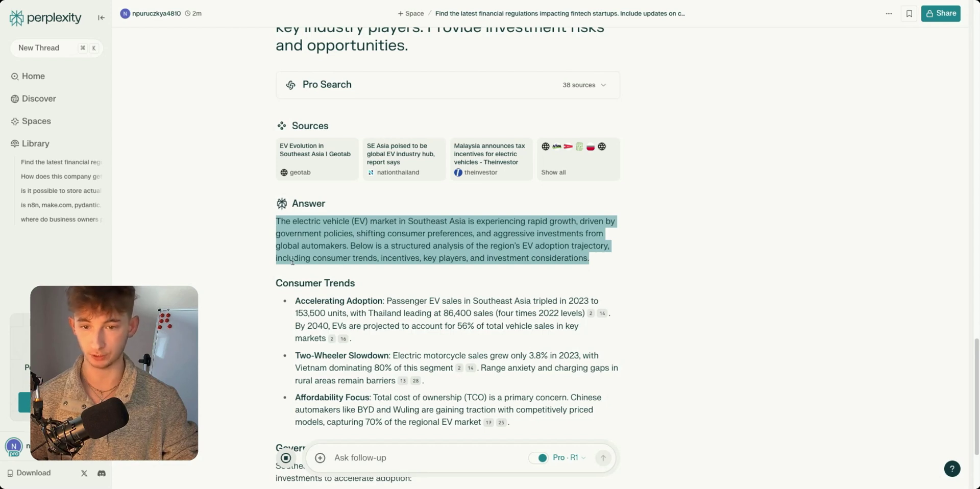
scroll(339, 274, "down", 3)
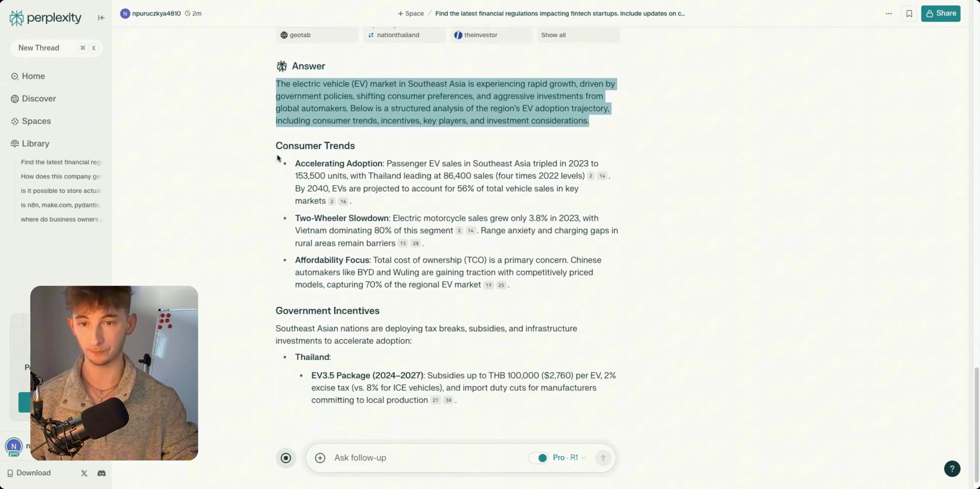
triple_click(274, 148)
key("shift+Down")
key("shift+Down")
key("shift+Down")
key("shift+Down")
key("shift+Down")
key("shift+Down")
key("shift+Down")
key("shift+Down")
key("shift+Down")
key("shift+Down")
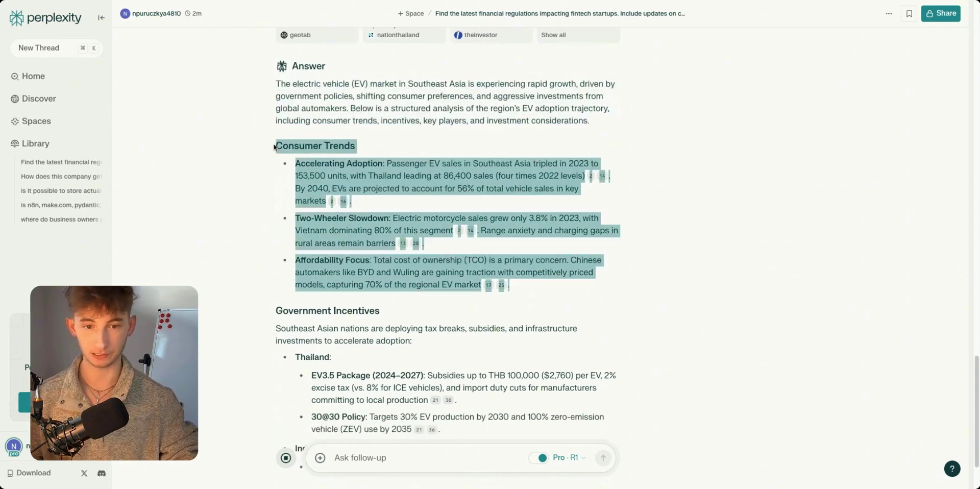
left_click(541, 294)
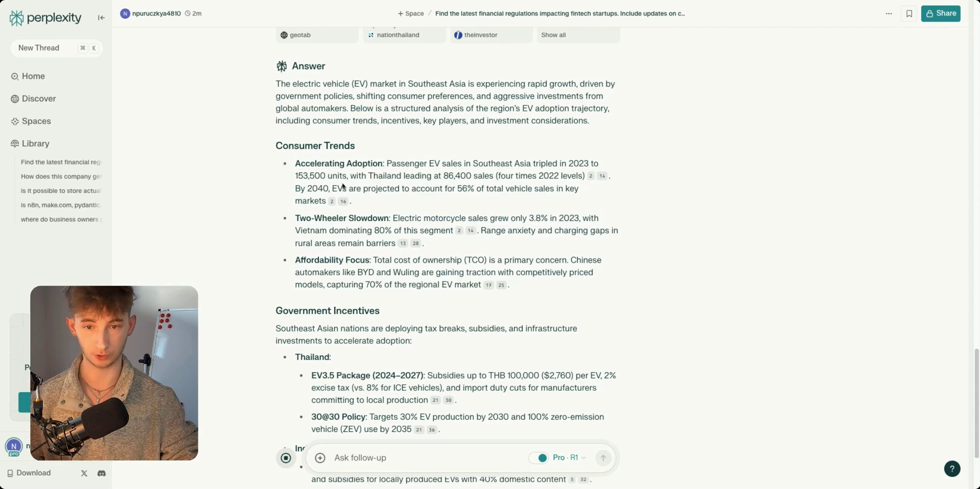
Continue down to Investment Risks and Opportunities, previewing cited sources along the way.
mouse_move(344, 201)
scroll(351, 214, "down", 3)
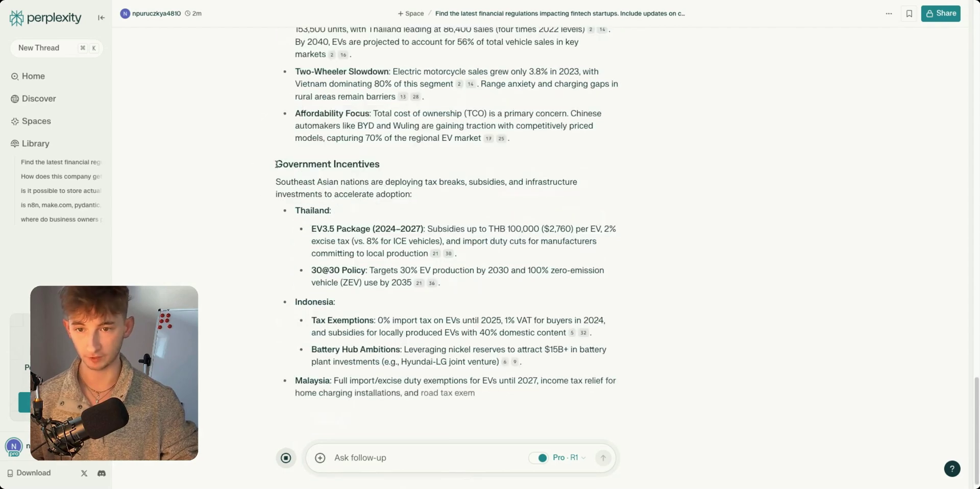
left_click_drag(276, 158, 332, 207)
scroll(366, 255, "down", 2)
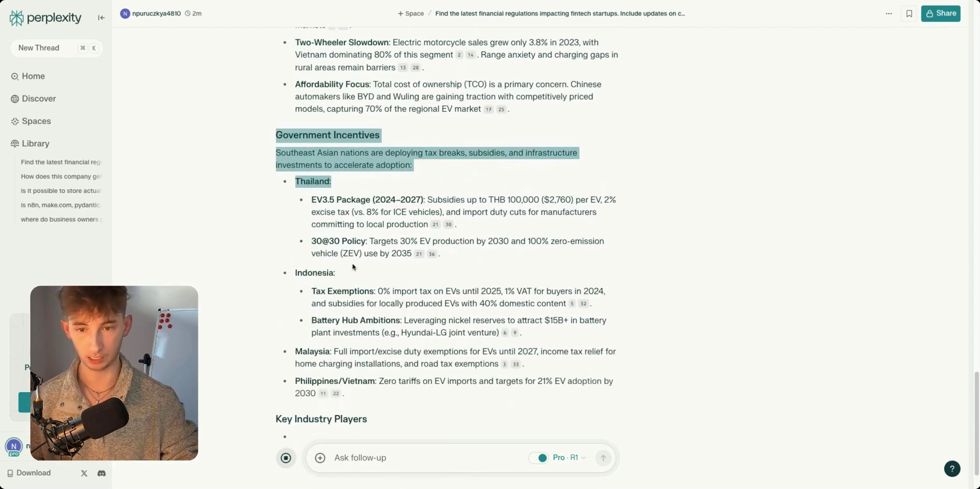
left_click(298, 323)
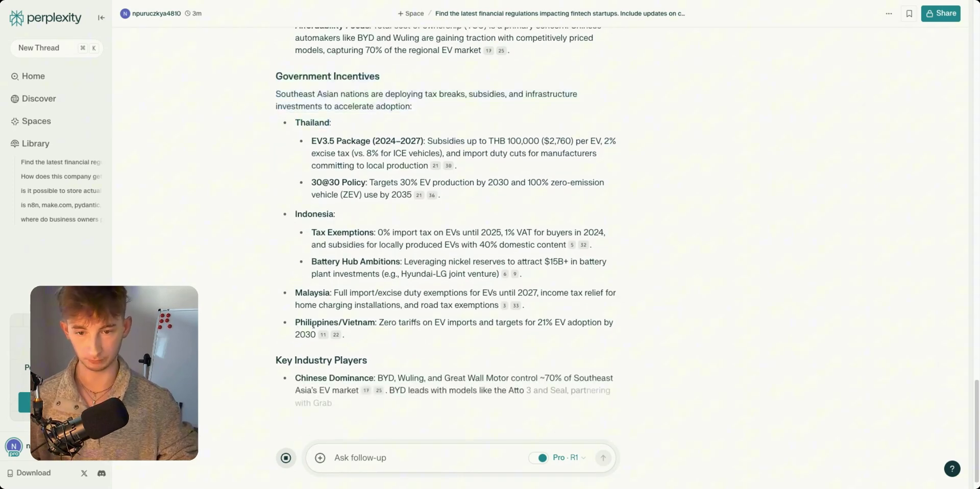
scroll(311, 337, "down", 1)
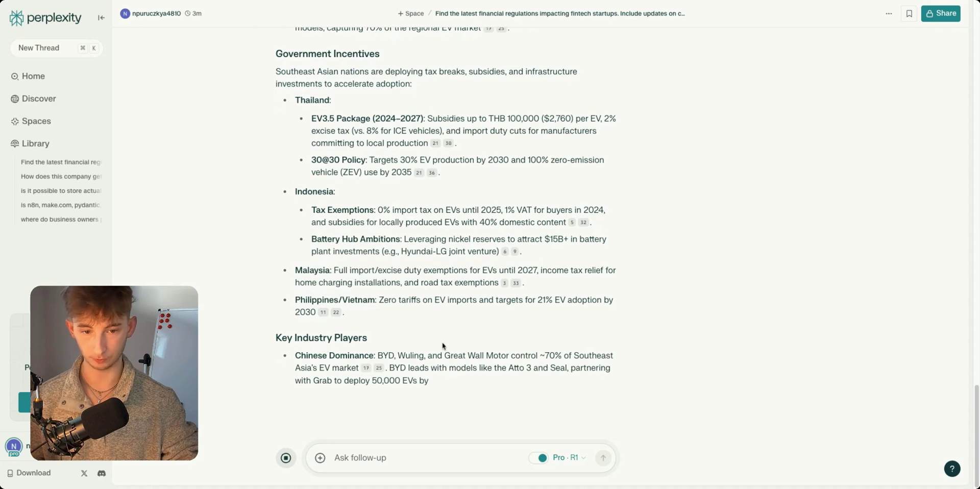
scroll(419, 327, "down", 1)
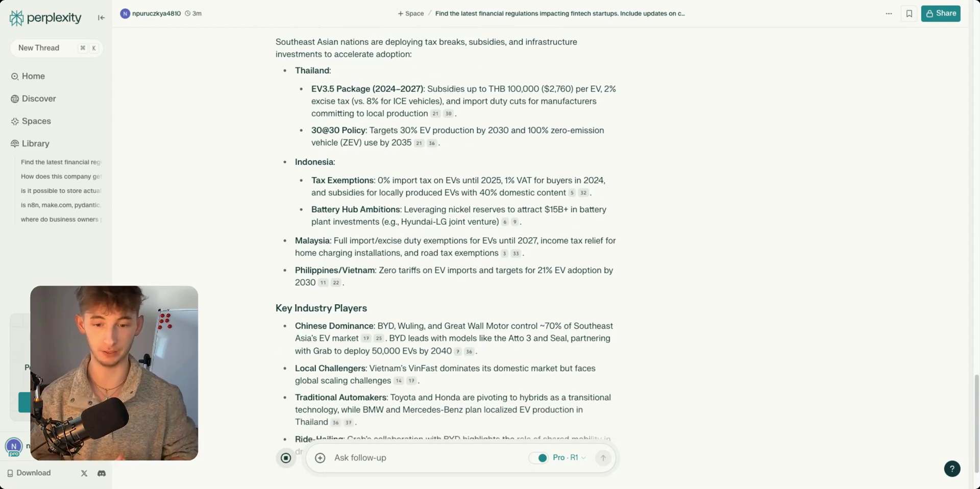
scroll(366, 220, "down", 2)
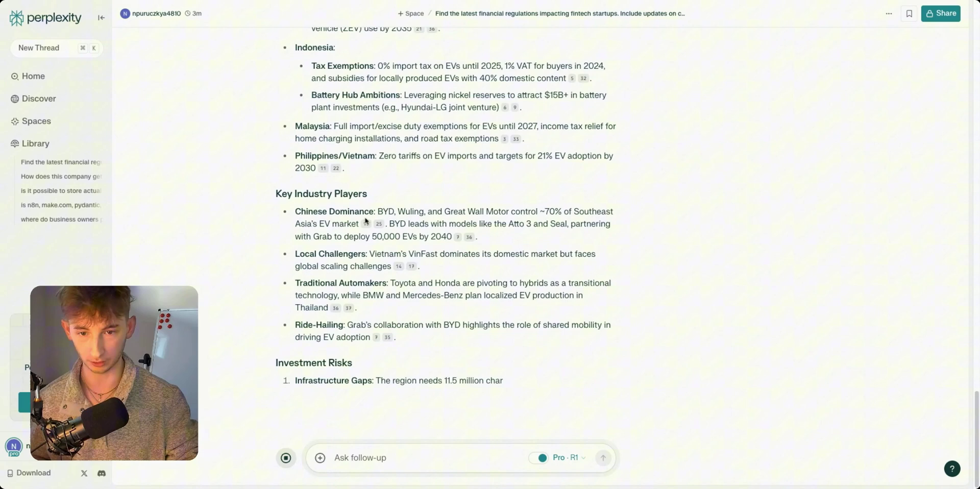
mouse_move(508, 112)
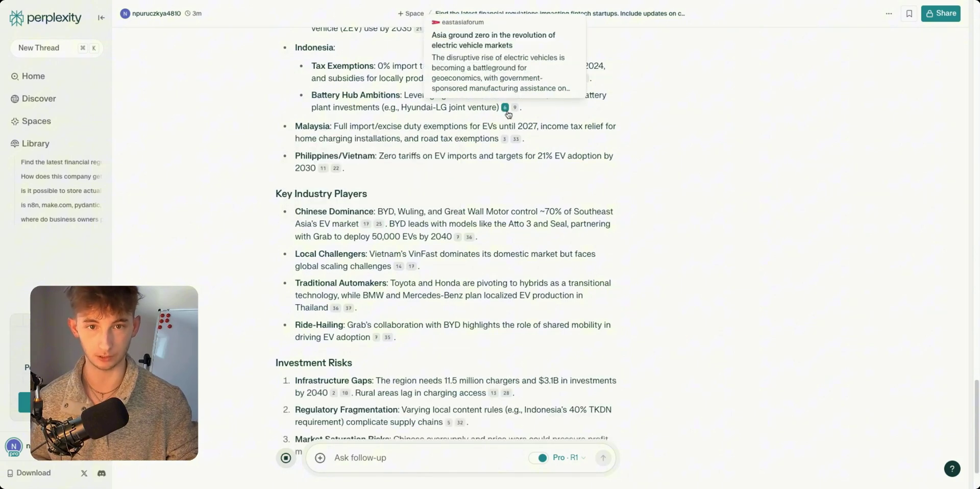
scroll(459, 169, "up", 4)
mouse_move(447, 191)
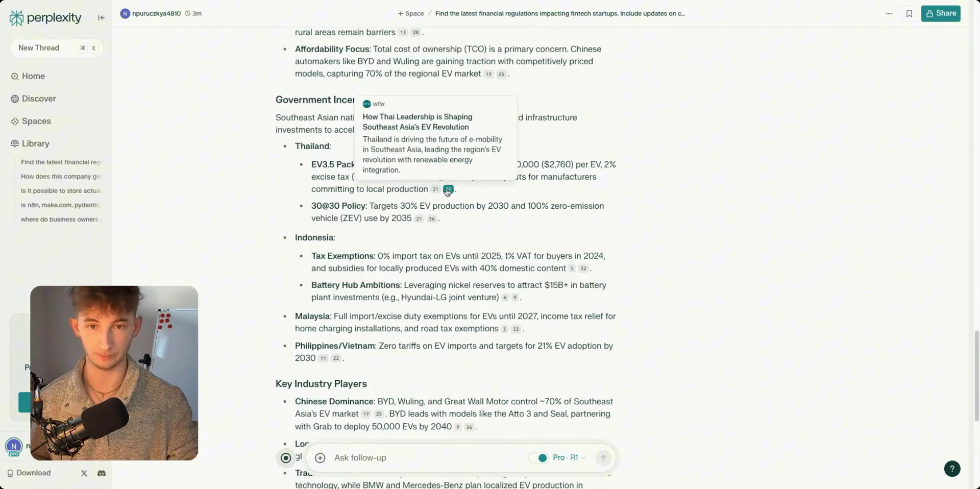
scroll(447, 191, "up", 2)
scroll(448, 191, "down", 8)
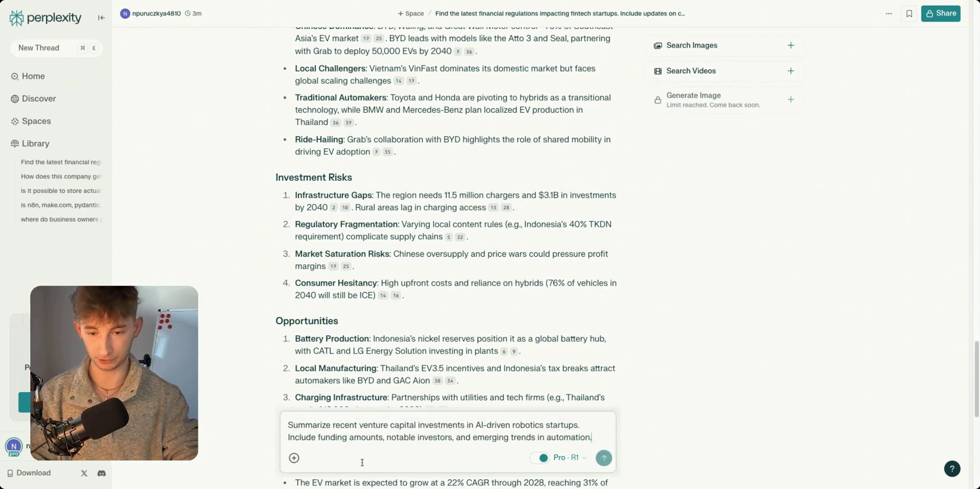
Paste, check and send the AI-driven robotics venture capital follow-up question.
type("Summarize recent venture capital investments in AI-driven robotics startups. Include funding amounts, notable investors, and emerging trends in automation.")
triple_click(357, 433)
left_click(358, 433)
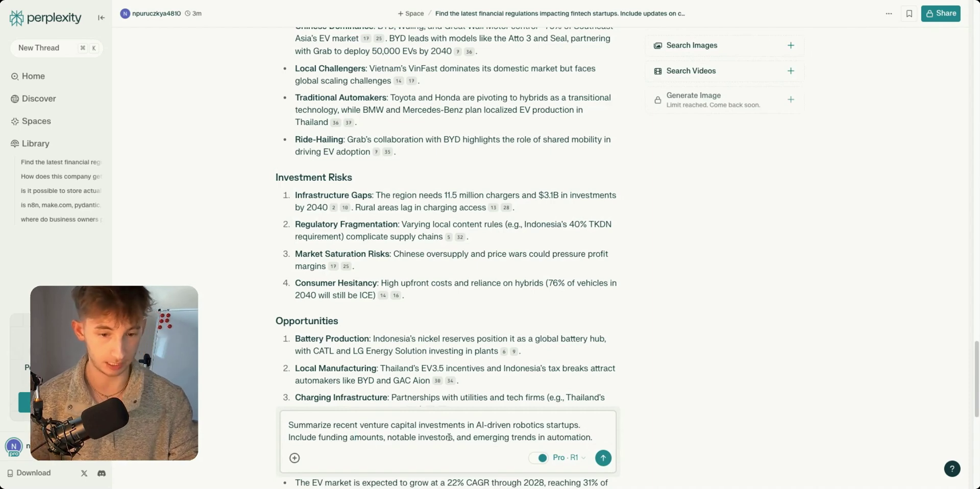
scroll(460, 441, "down", 4)
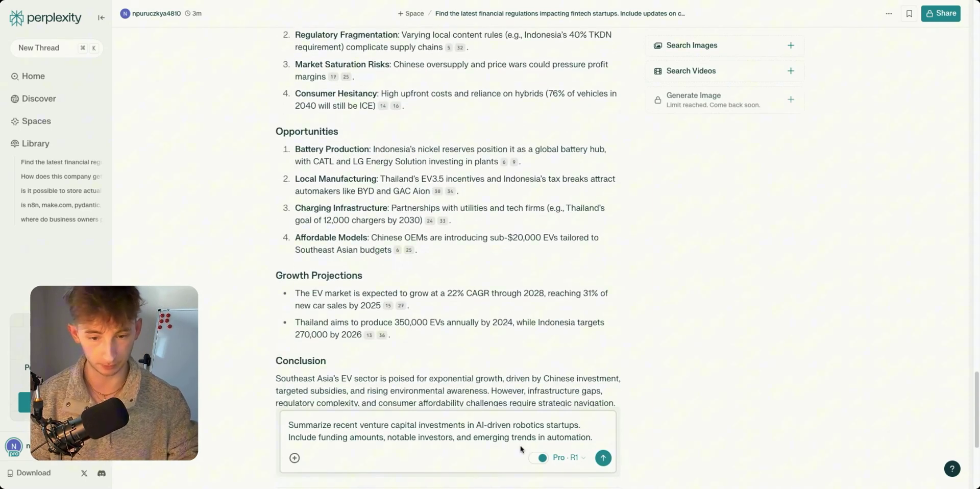
left_click(601, 458)
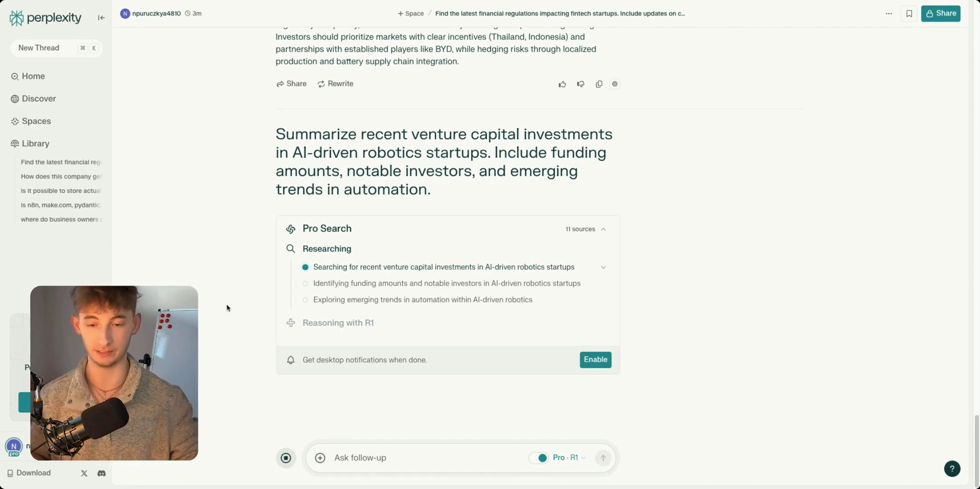
Read the robotics funding answer from Key Investments like Skild AI to the Market Outlook.
scroll(306, 205, "down", 2)
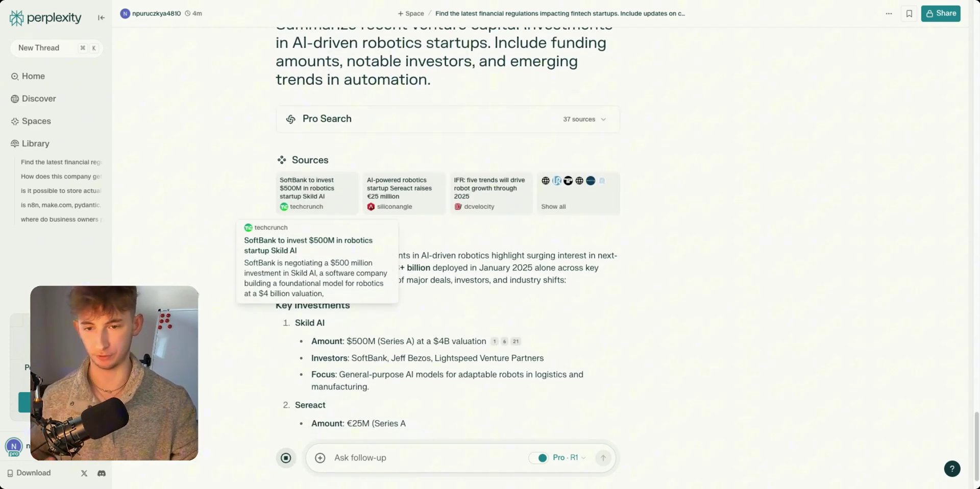
scroll(341, 265, "down", 1)
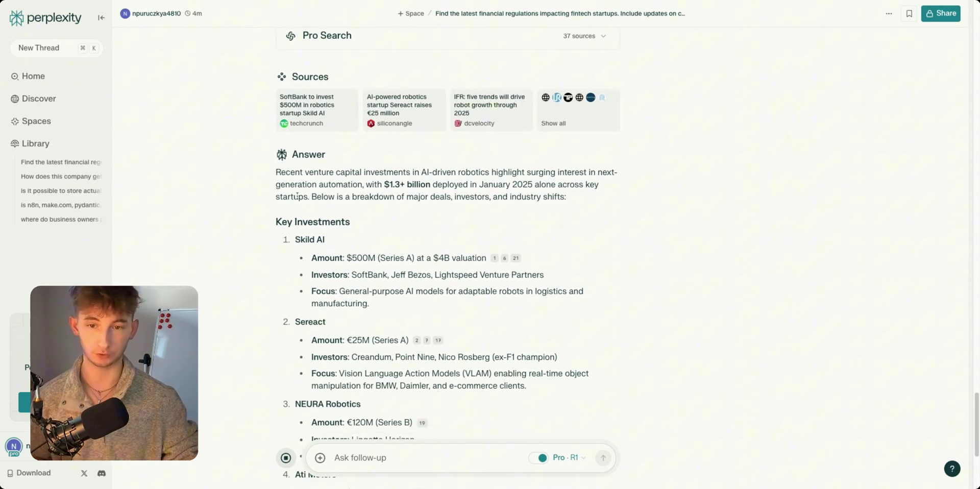
triple_click(297, 195)
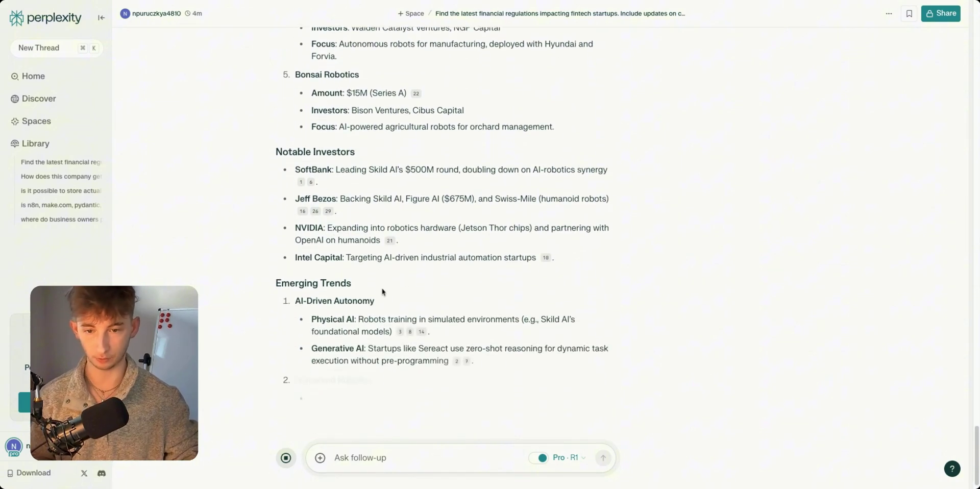
scroll(383, 292, "up", 7)
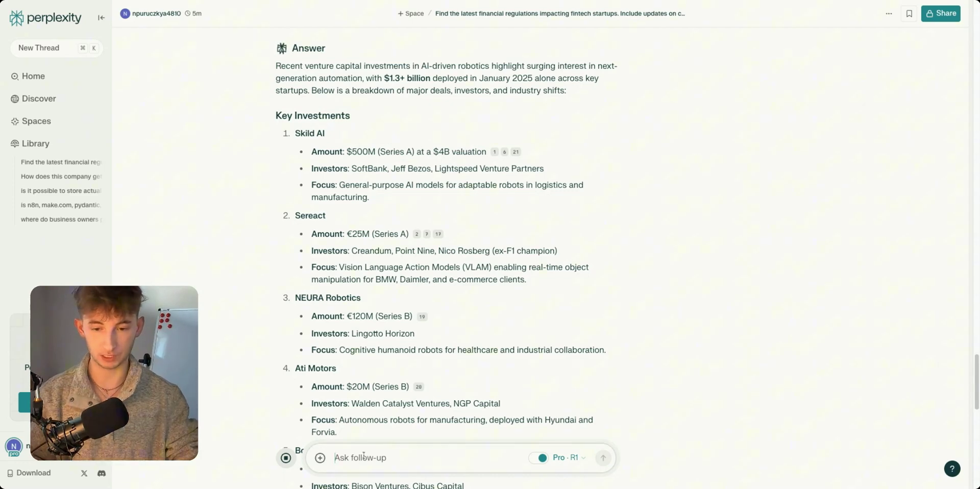
scroll(325, 438, "down", 15)
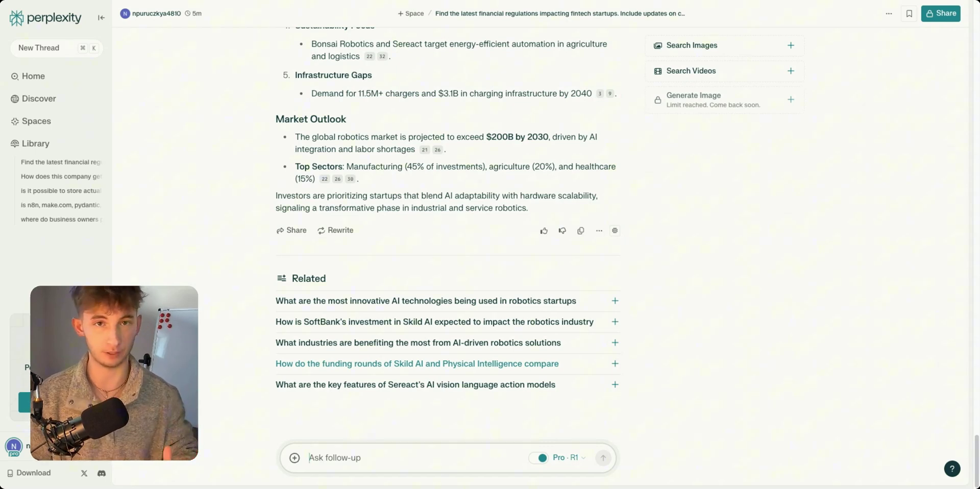
Send the HTML + JavaScript logistics cost calculator request based on distance, weight and urgency.
type("Create an HTML + JavaScript tool that calculates logistics costs based on shipping distance, weight, and delivery urgency. Keep it lightweight and easy to integrate into any website")
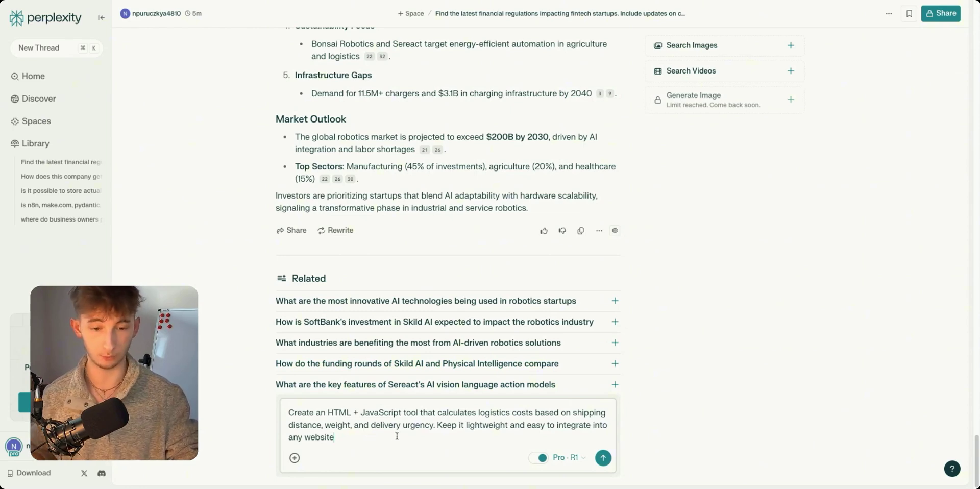
key("Return")
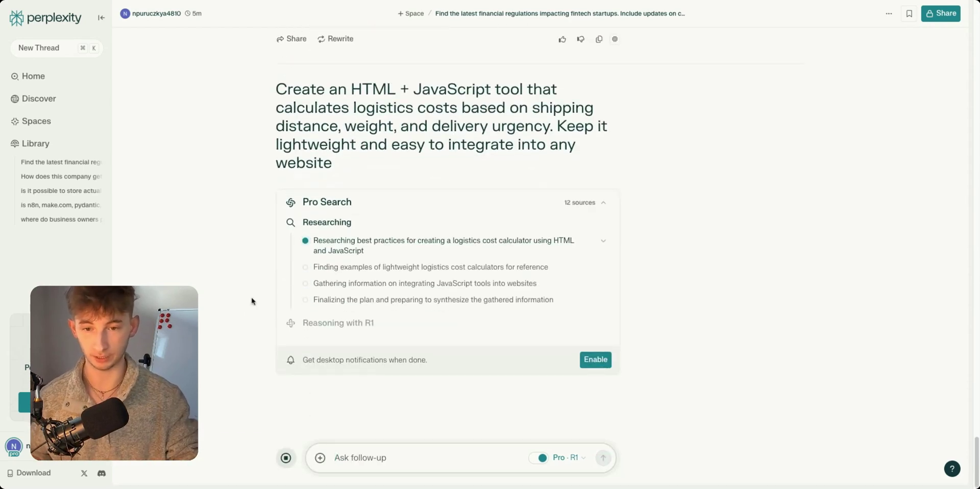
double_click(304, 221)
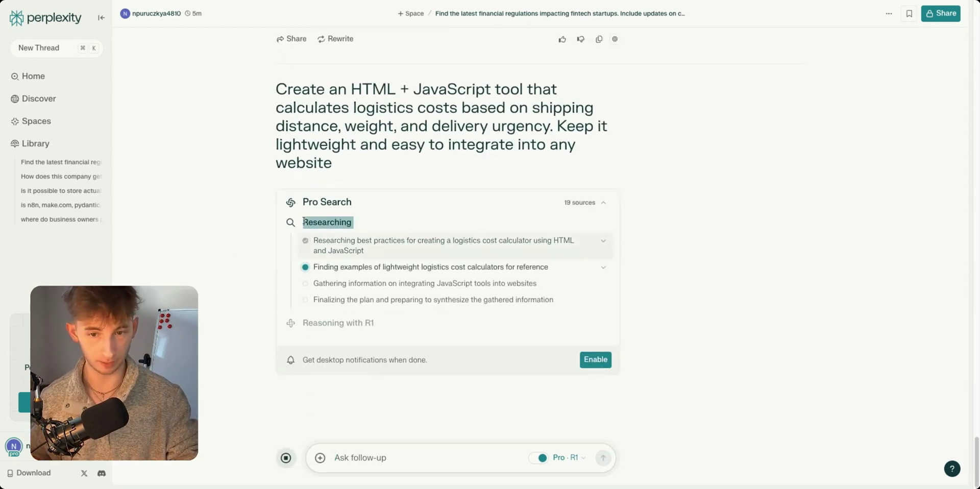
left_click(156, 244)
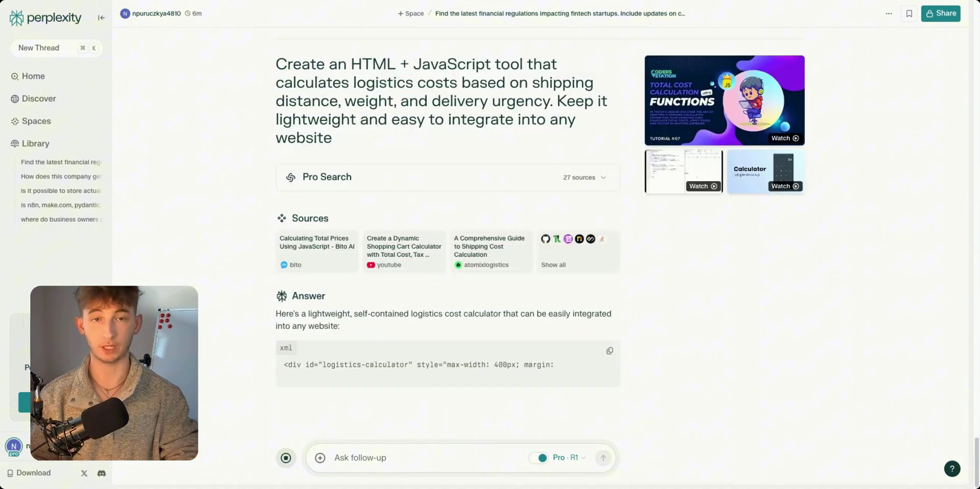
Expand the research and R1 reasoning steps and read the final reasoning step.
scroll(227, 266, "up", 4)
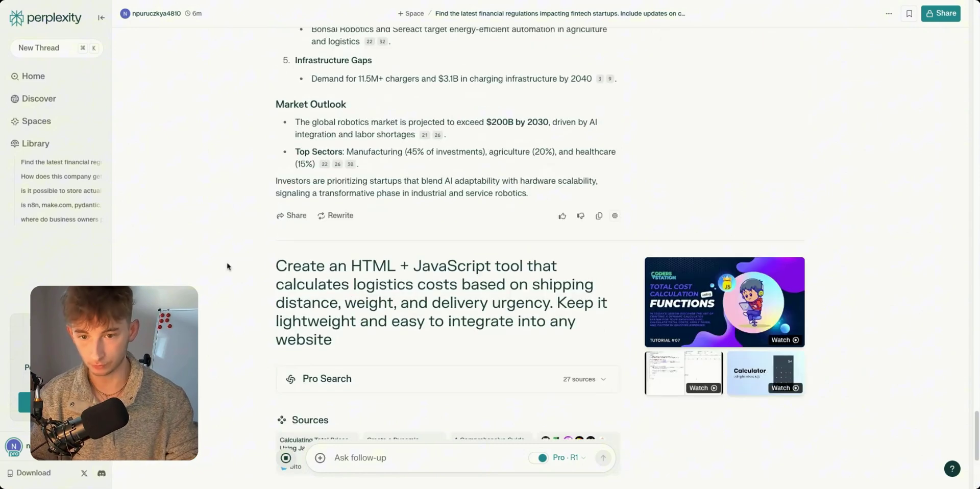
scroll(228, 267, "down", 2)
left_click(357, 279)
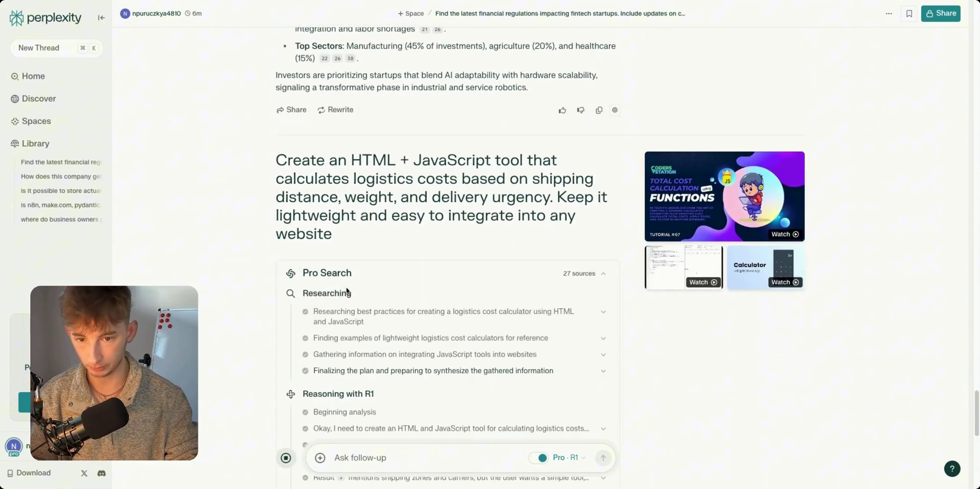
scroll(347, 292, "down", 9)
scroll(240, 197, "up", 6)
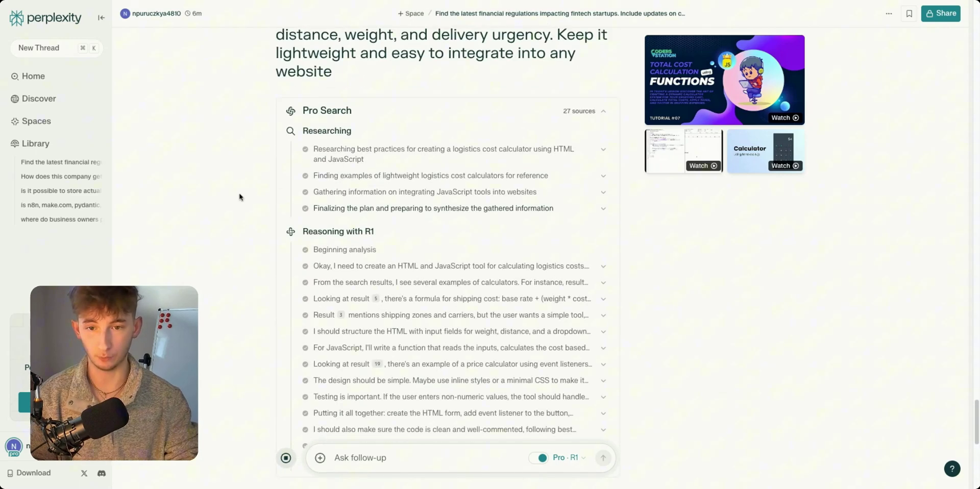
scroll(225, 232, "down", 3)
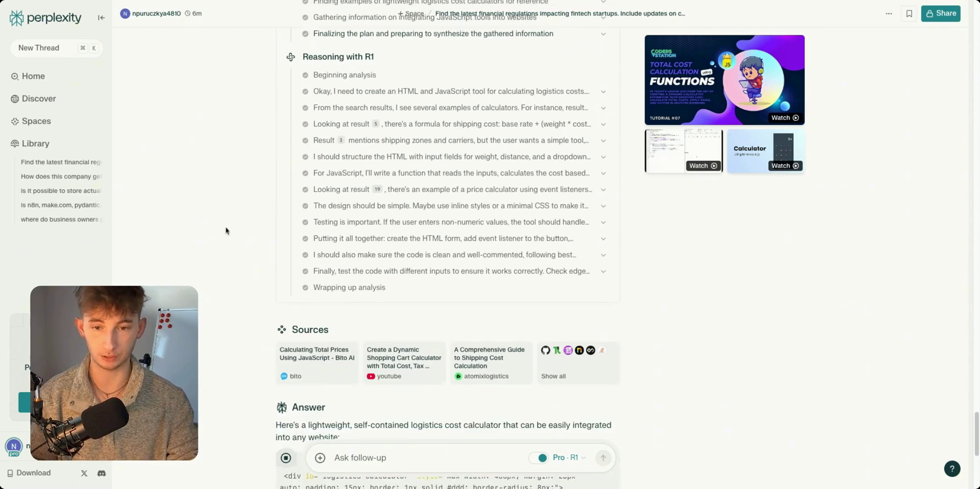
left_click(352, 281)
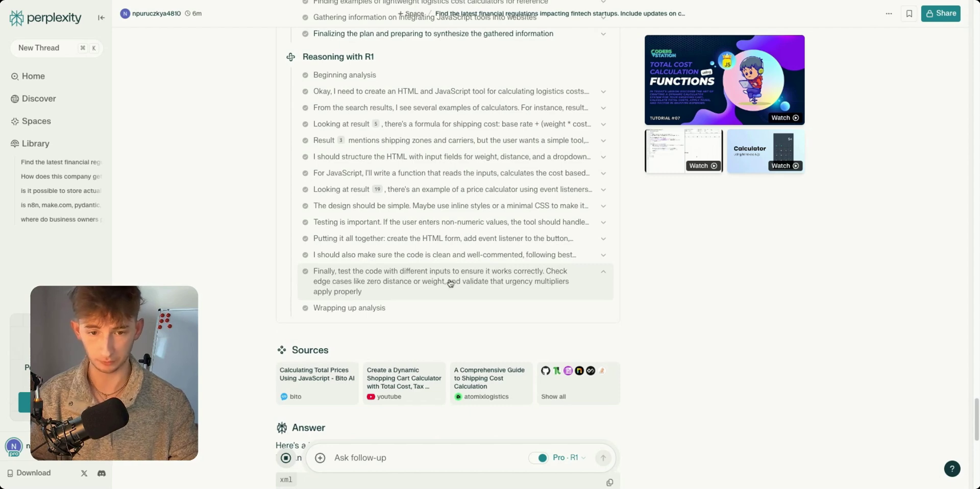
left_click(363, 289)
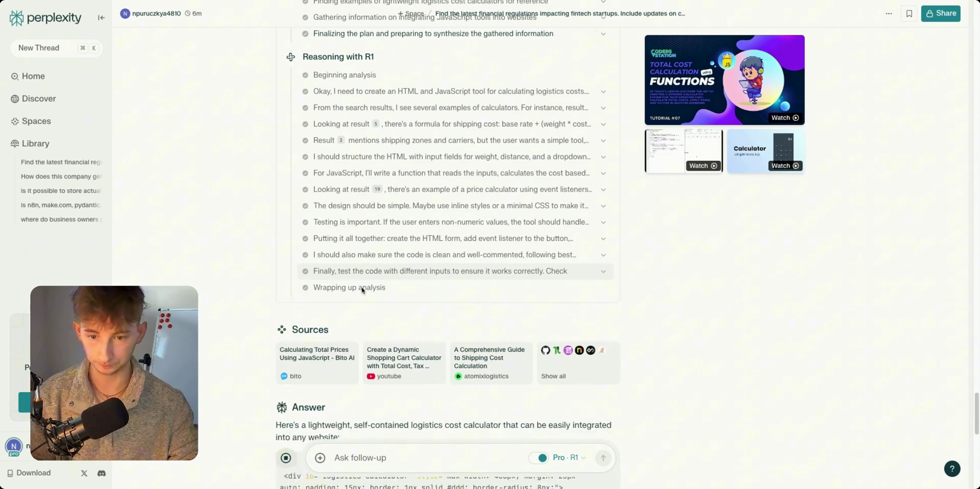
Read the first and other R1 reasoning steps in full.
scroll(307, 301, "down", 7)
scroll(245, 306, "down", 5)
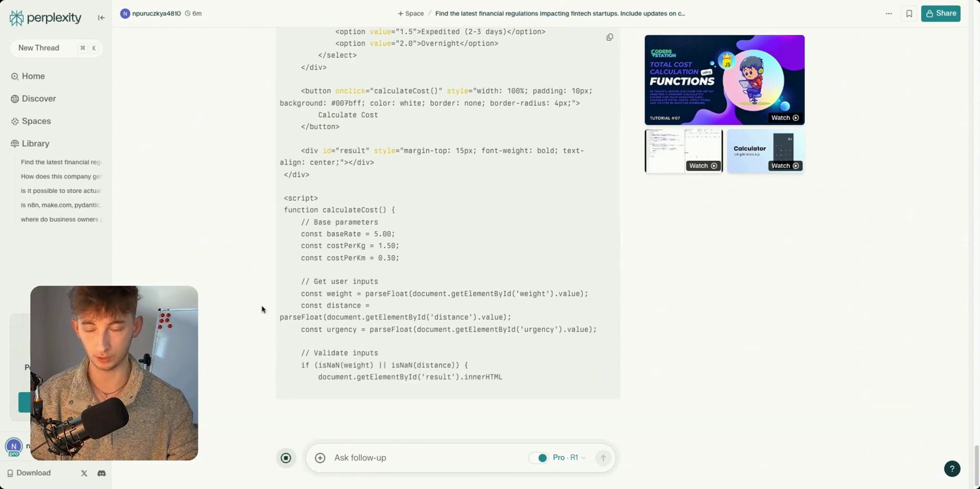
scroll(220, 236, "up", 10)
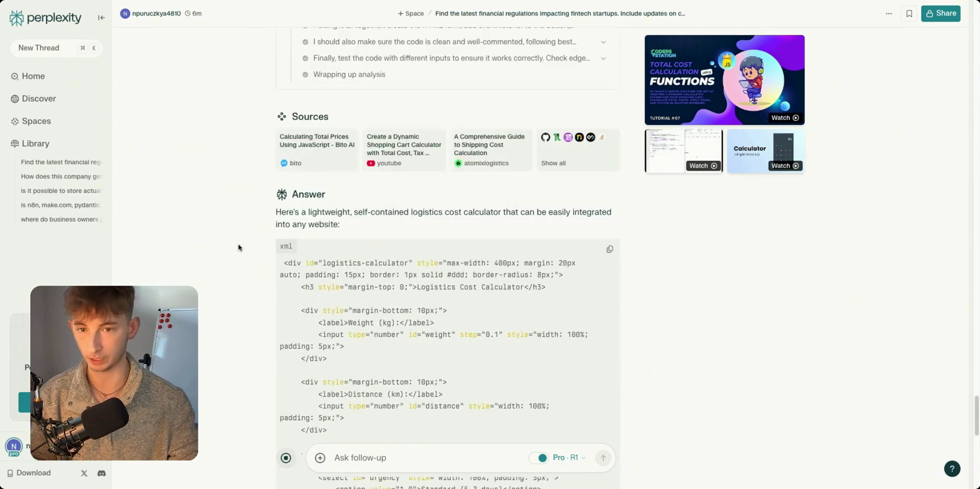
scroll(276, 271, "down", 10)
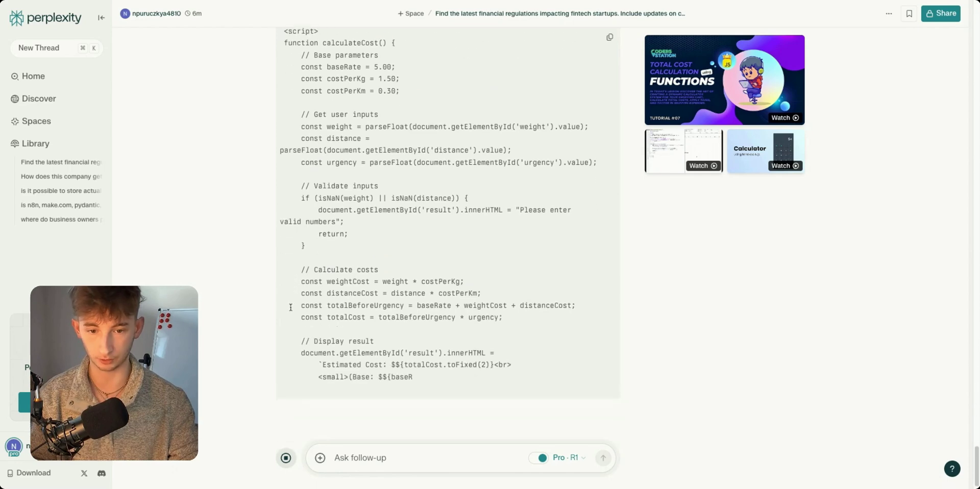
scroll(243, 327, "up", 15)
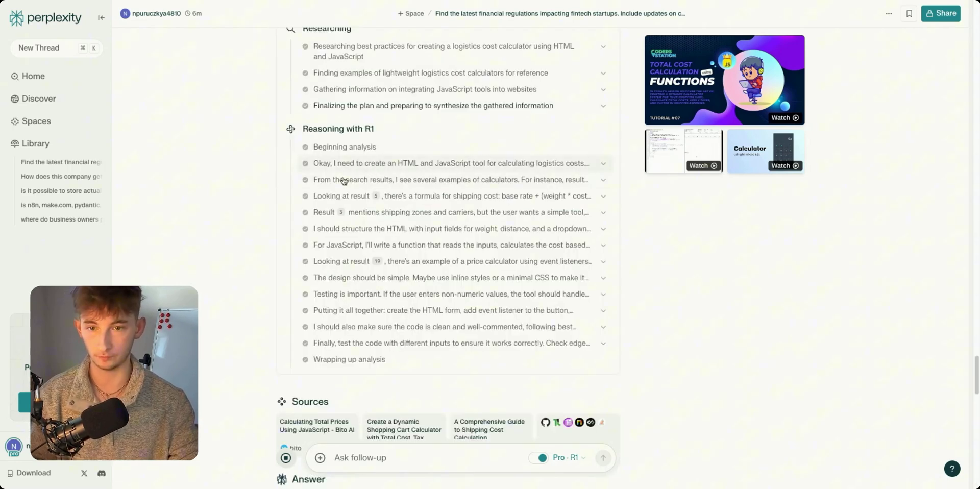
left_click(352, 165)
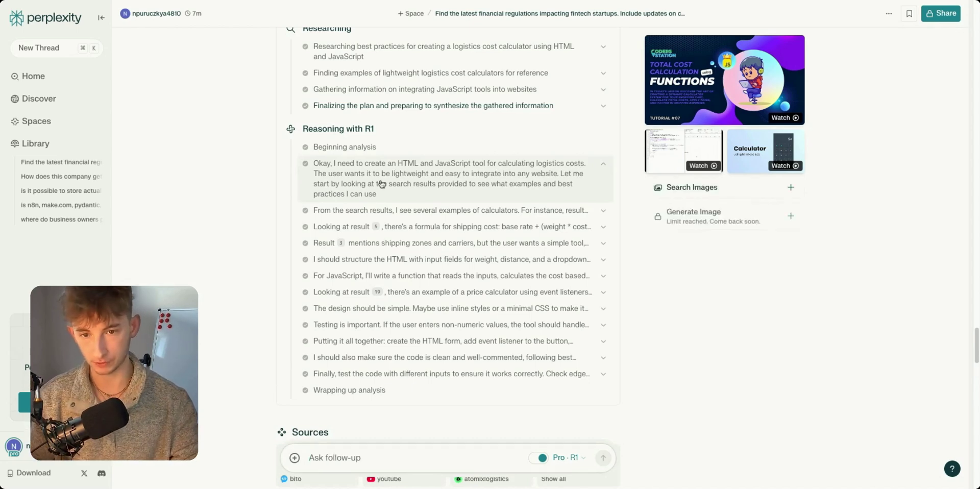
scroll(468, 195, "down", 1)
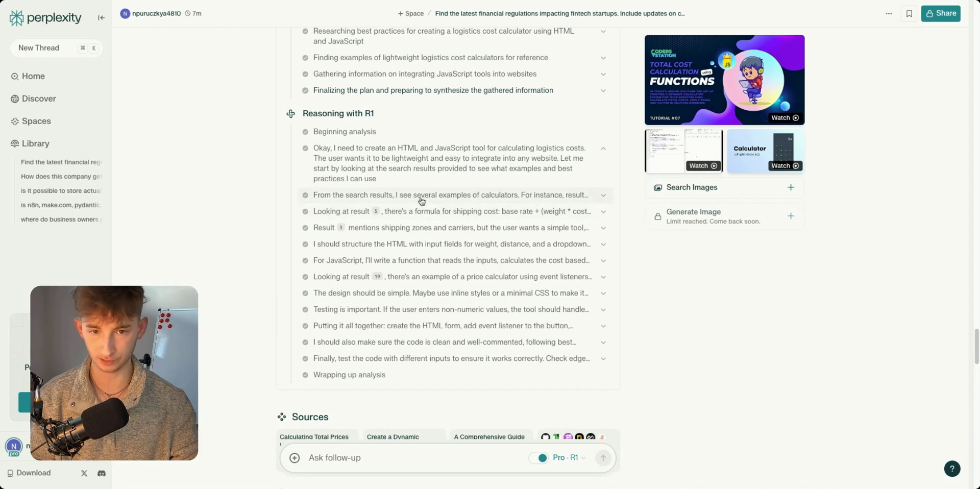
left_click(479, 202)
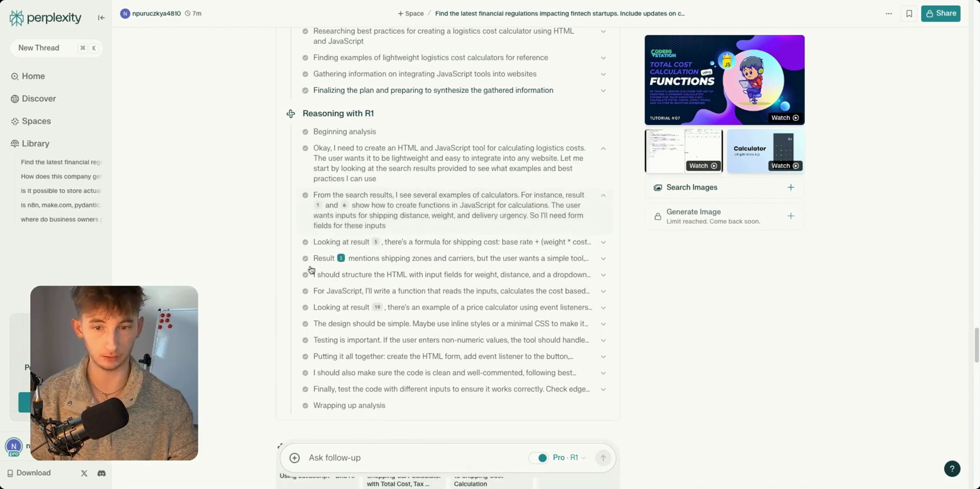
scroll(234, 175, "up", 3)
scroll(344, 224, "down", 10)
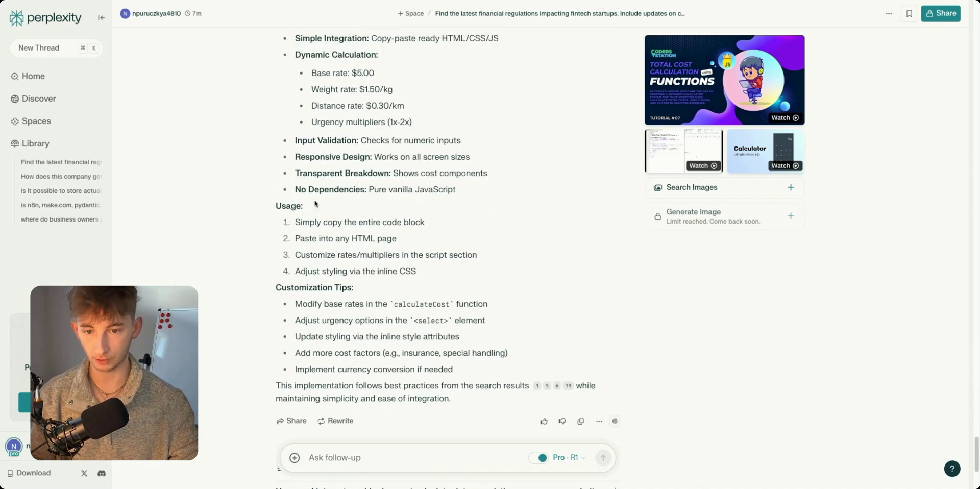
scroll(286, 200, "up", 2)
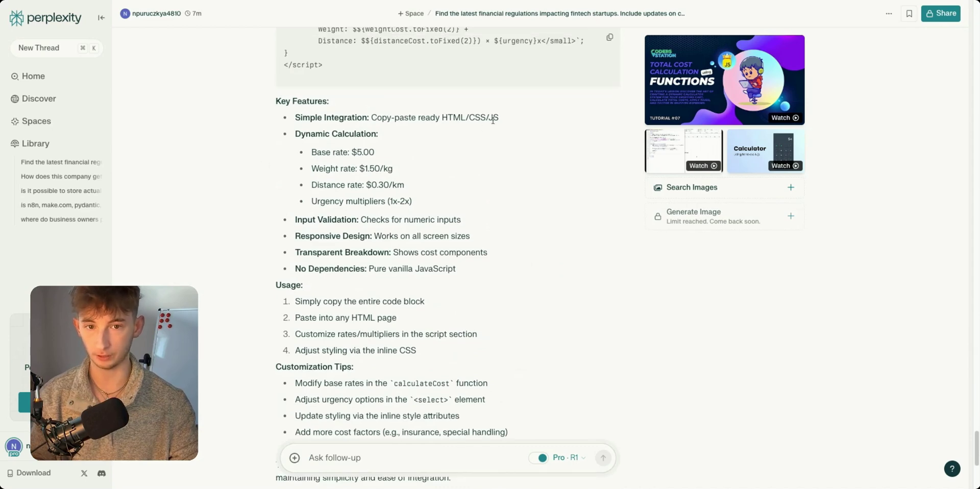
Review the Key Features text and copy the calculator code from the code block.
left_click_drag(278, 96, 394, 139)
left_click(393, 141)
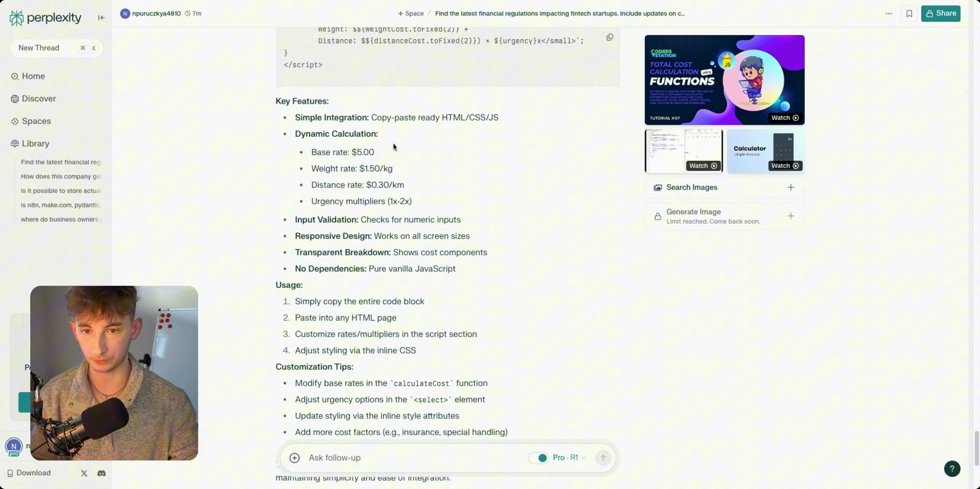
scroll(347, 197, "down", 3)
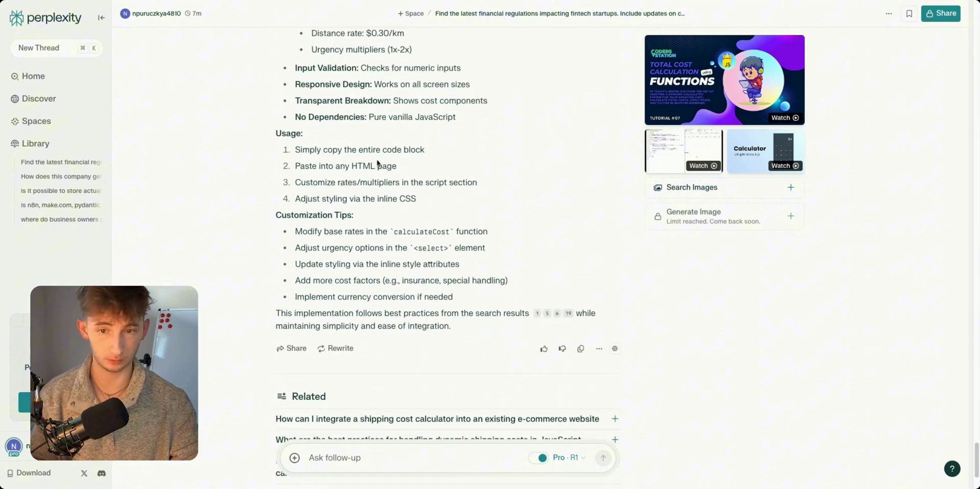
scroll(378, 163, "down", 1)
scroll(252, 188, "up", 10)
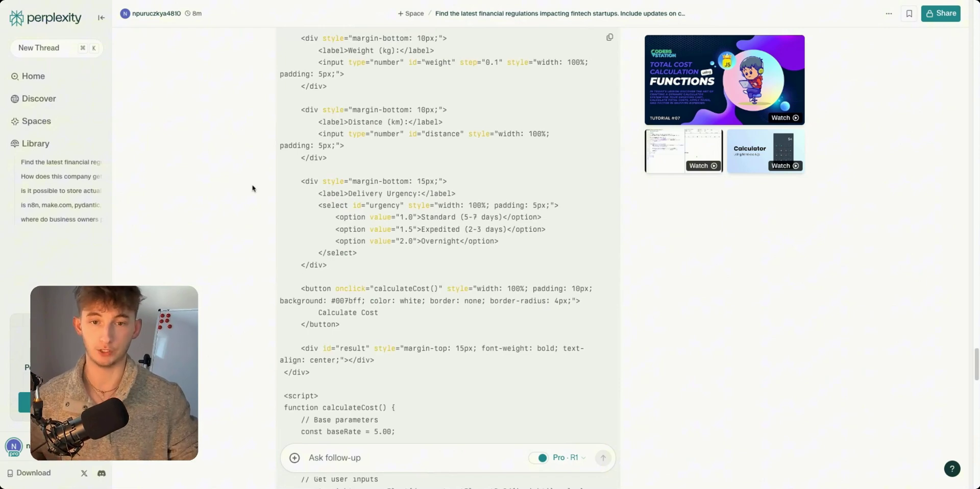
scroll(454, 228, "up", 2)
left_click(606, 109)
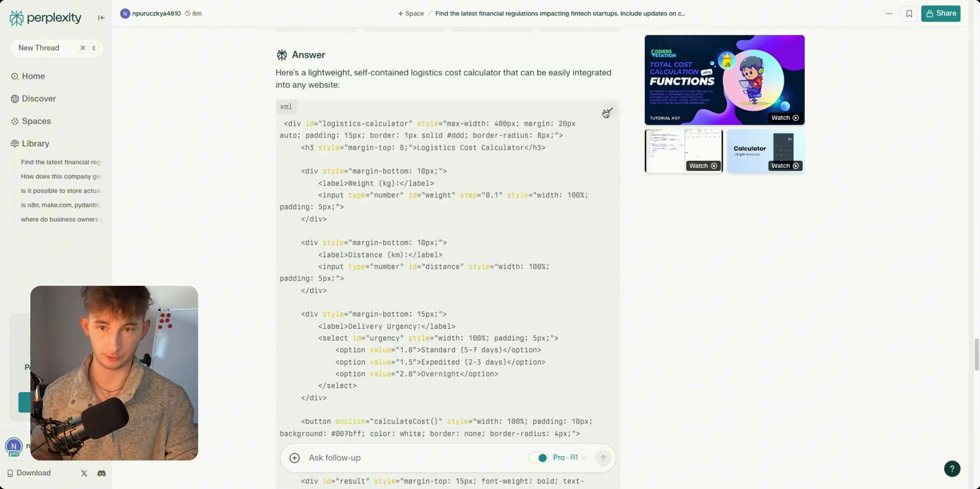
scroll(471, 232, "down", 6)
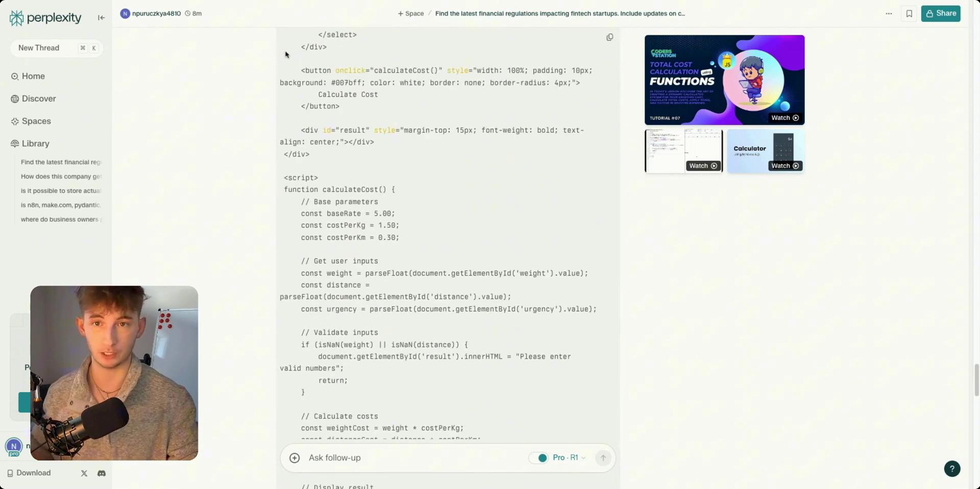
In a new Liveweave tab, replace the existing HTML with the copied calculator code.
key("super+t")
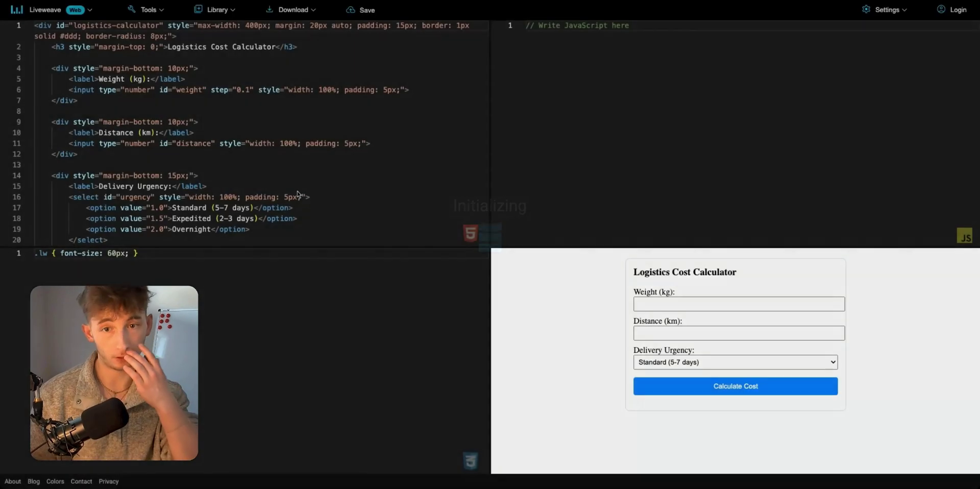
key("ctrl+a")
key("BackSpace")
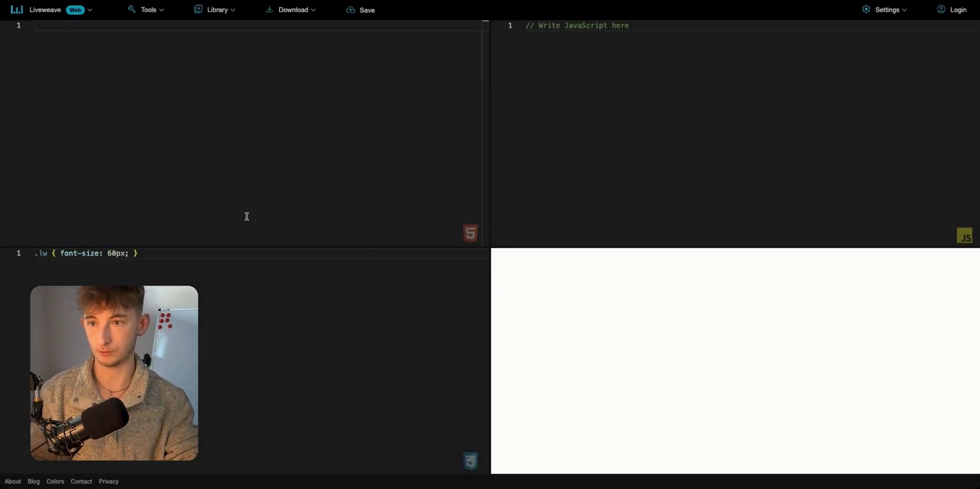
key("ctrl+v")
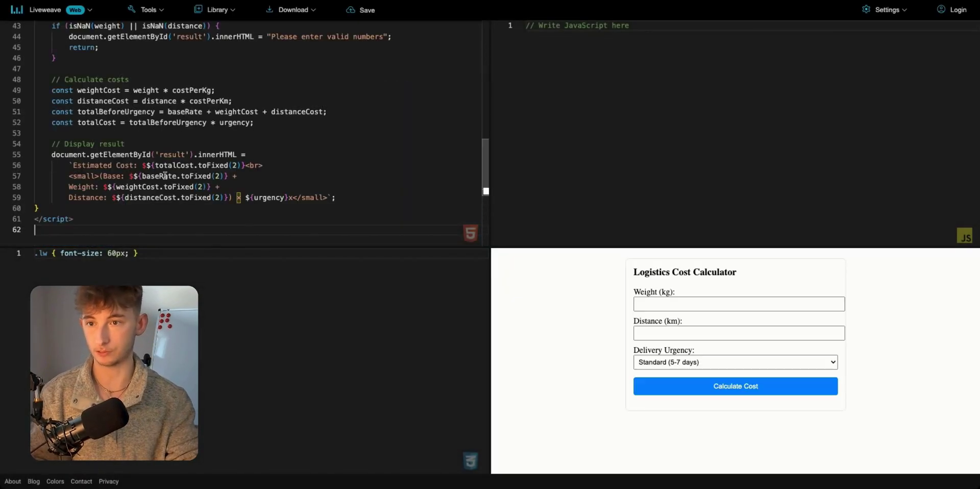
Try the Weight, Distance and Delivery Urgency fields in the Logistics Cost Calculator preview.
triple_click(634, 274)
left_click(666, 306)
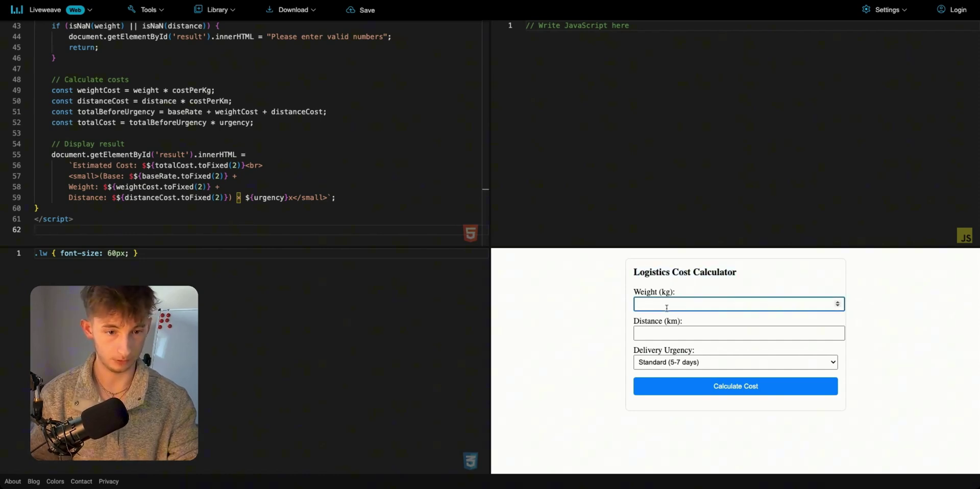
left_click(660, 331)
left_click(654, 368)
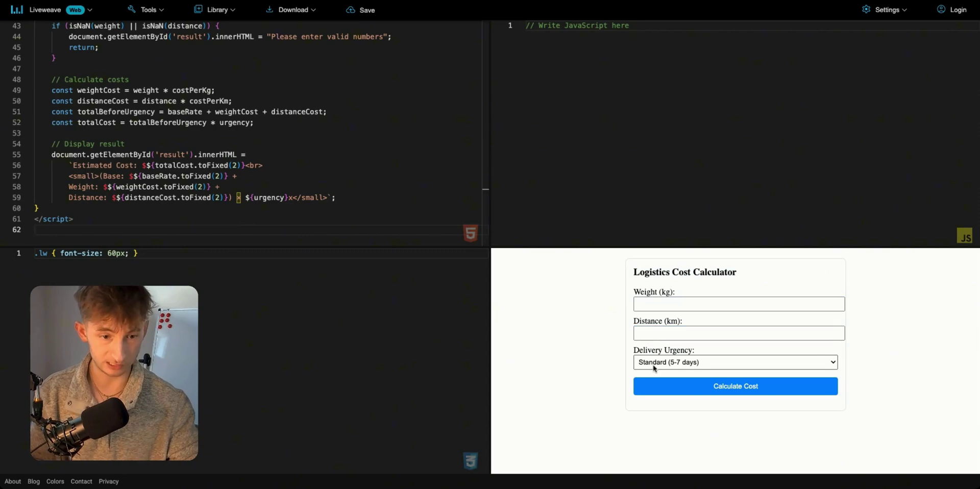
left_click(654, 364)
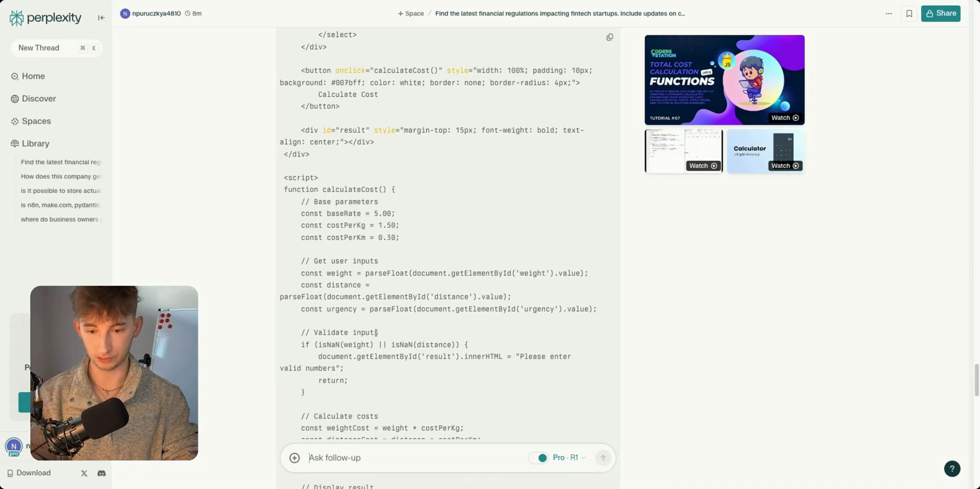
Submit the follow-up on trade policies affecting U.S. and European exports, their economic impacts and agreement updates.
key("super+v")
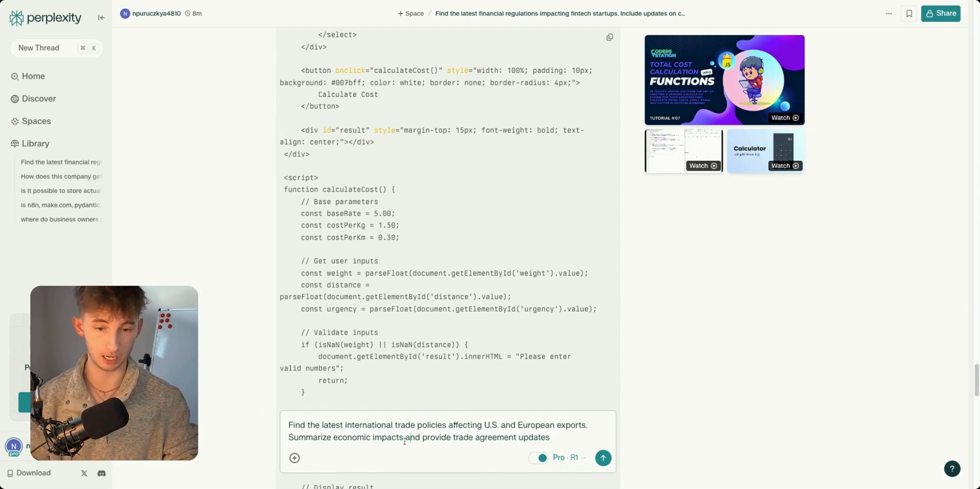
key("Return")
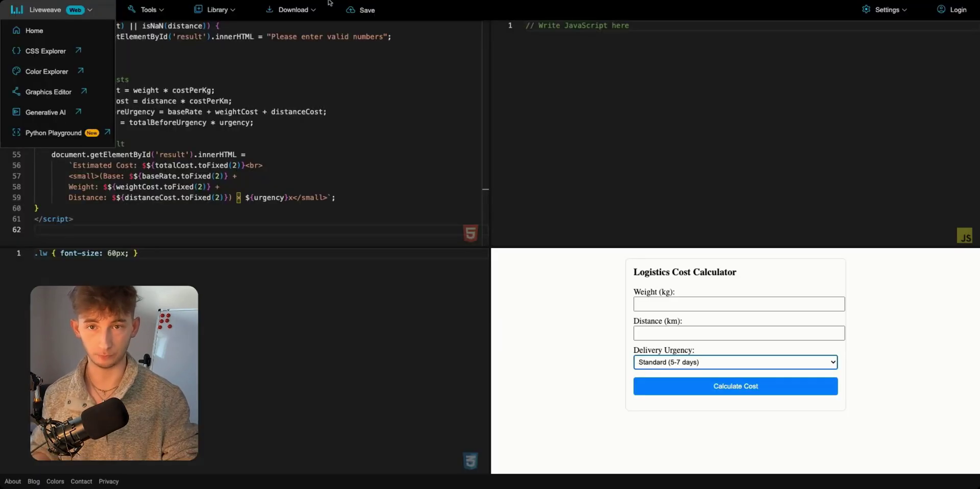
Scroll down to the trade-policy answer opening with Key U.S. Trade Policies, drawn from 27 sources.
triple_click(634, 271)
left_click(745, 276)
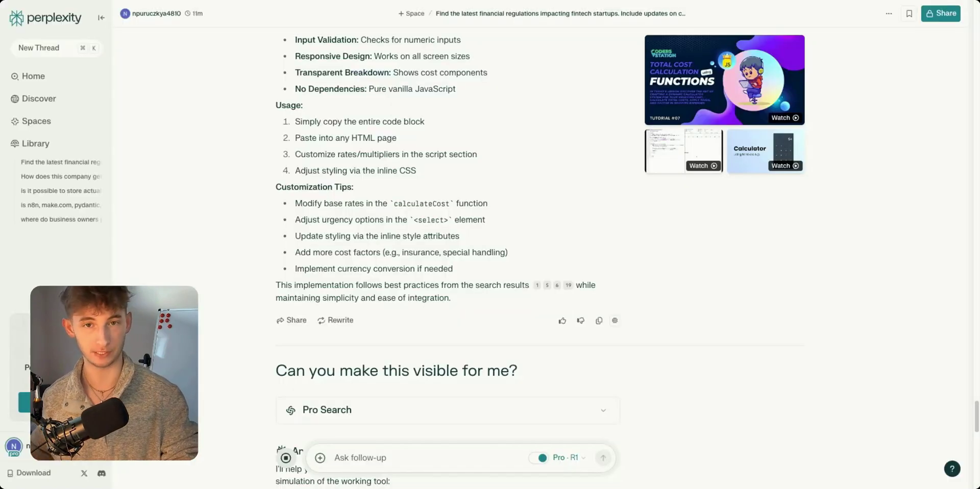
scroll(411, 319, "down", 15)
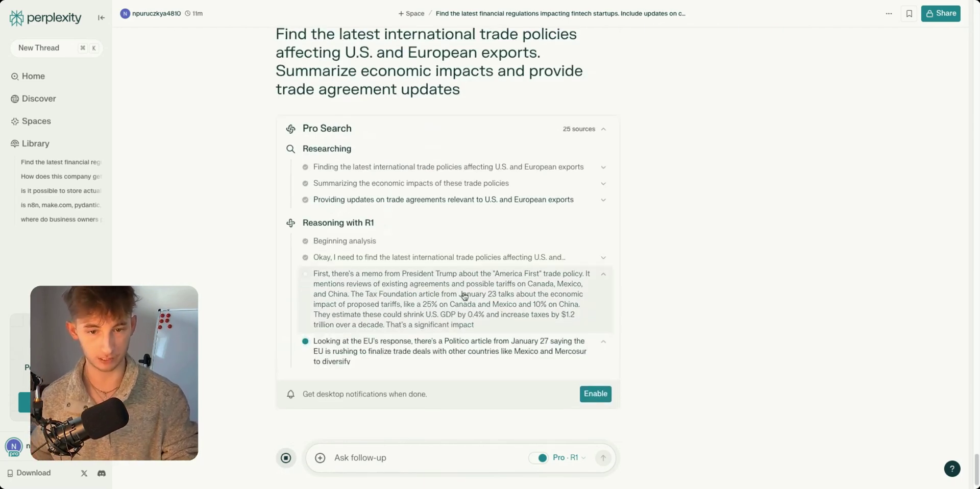
scroll(464, 297, "down", 2)
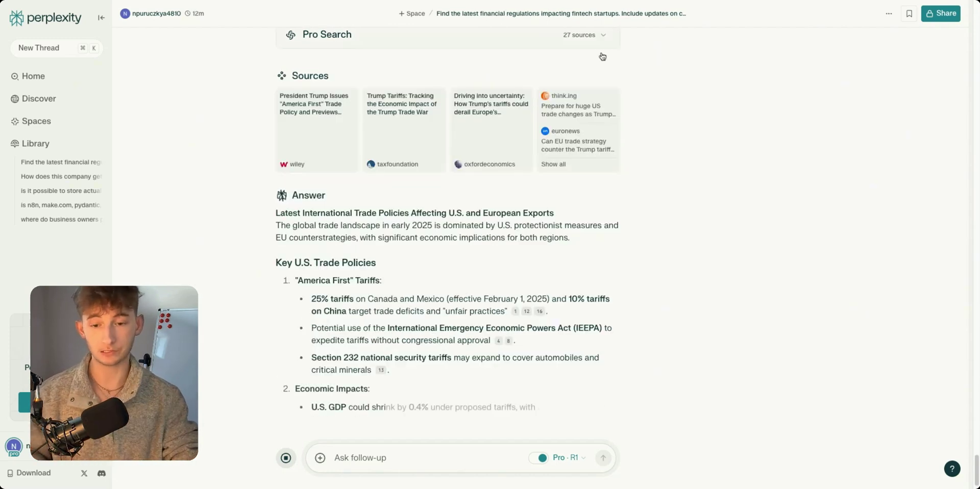
Stop the running answer and submit the AI medical diagnostics breakthroughs question.
key("super+v")
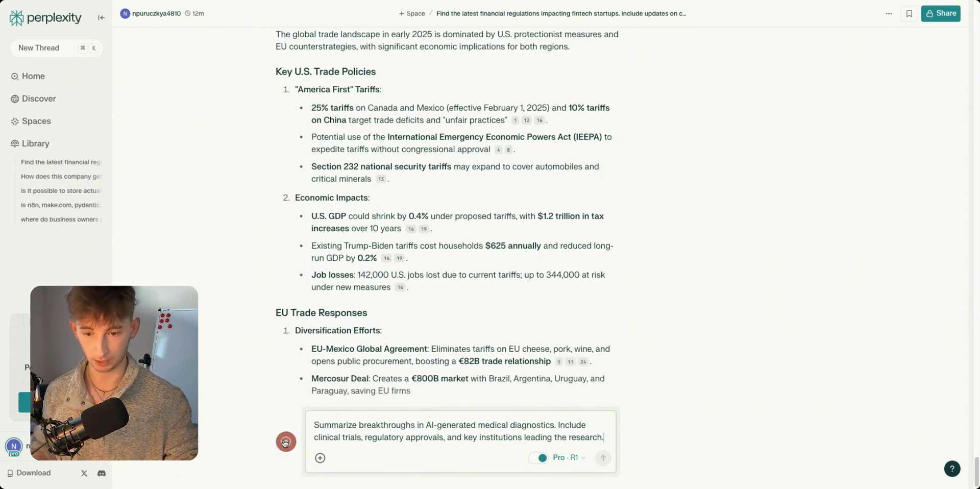
left_click(286, 442)
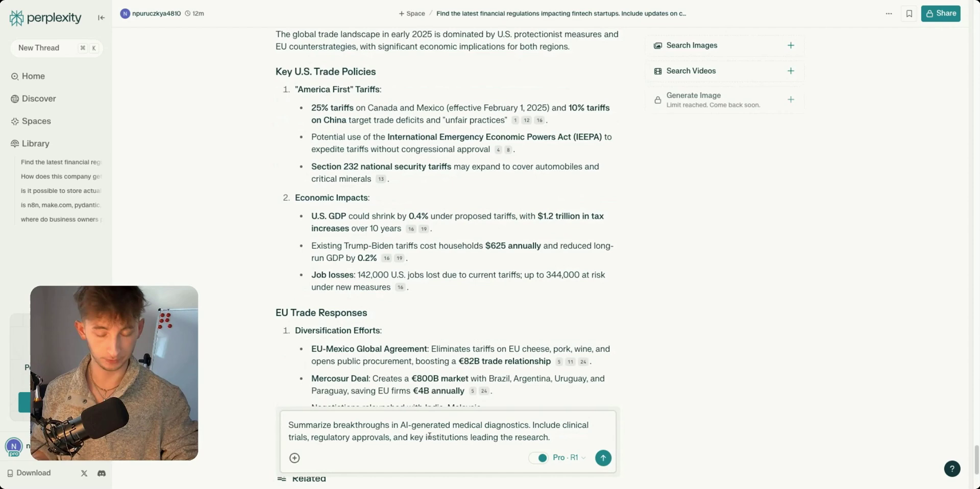
key("Return")
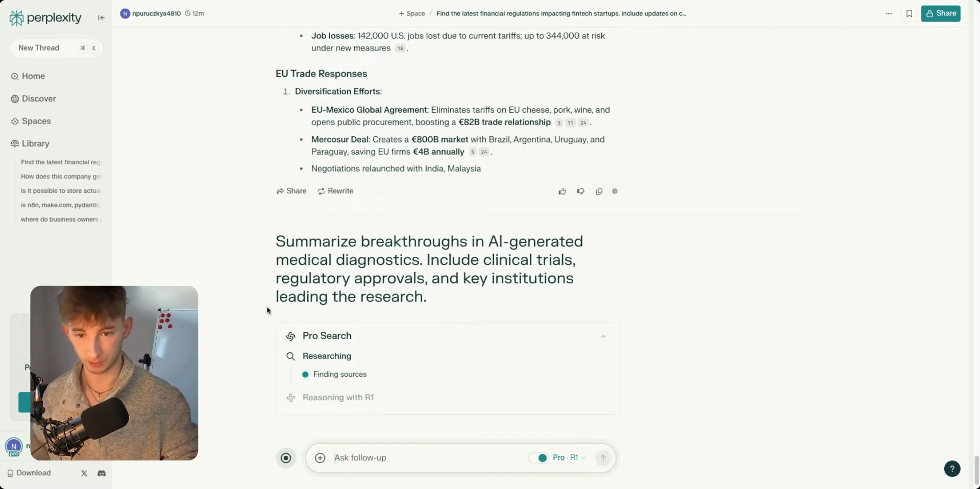
Review the trade answer's Key U.S. Trade Policies and EU Trade Responses sections and their citations.
scroll(267, 286, "up", 7)
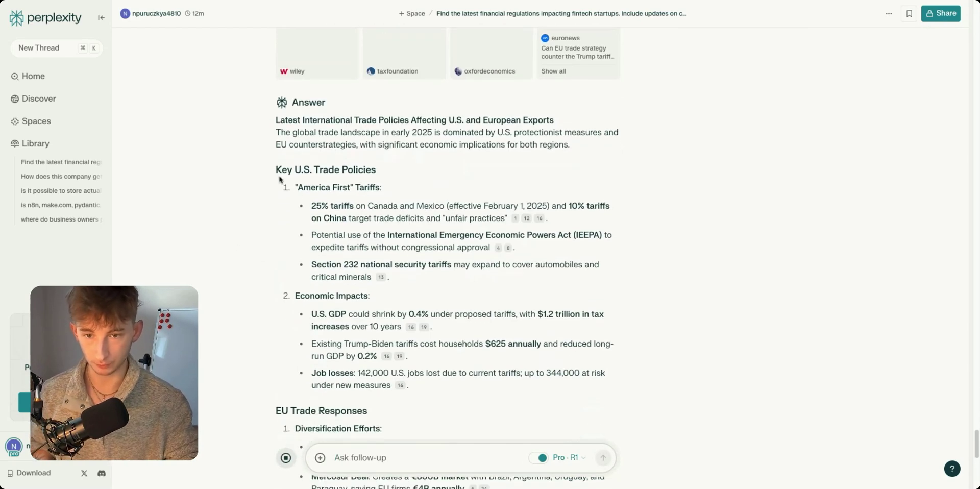
left_click_drag(279, 179, 412, 206)
left_click(225, 317)
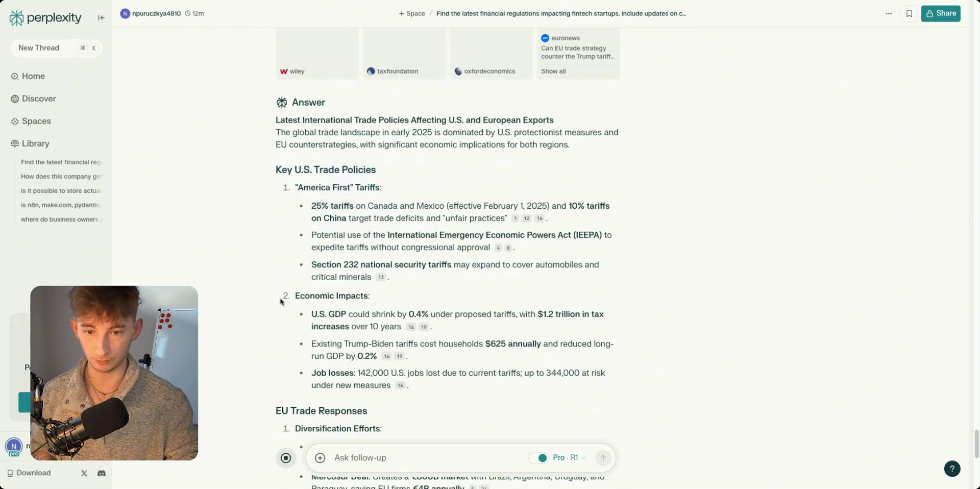
scroll(263, 308, "down", 4)
triple_click(258, 223)
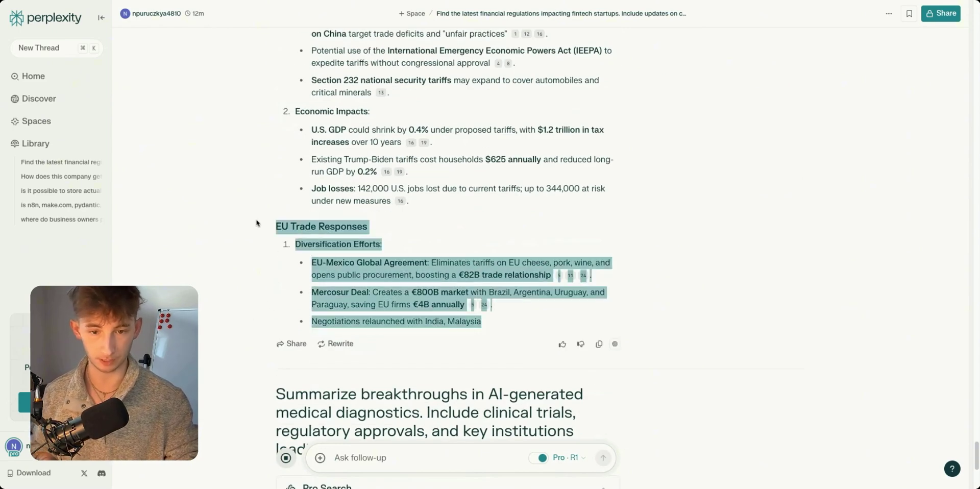
left_click(433, 277)
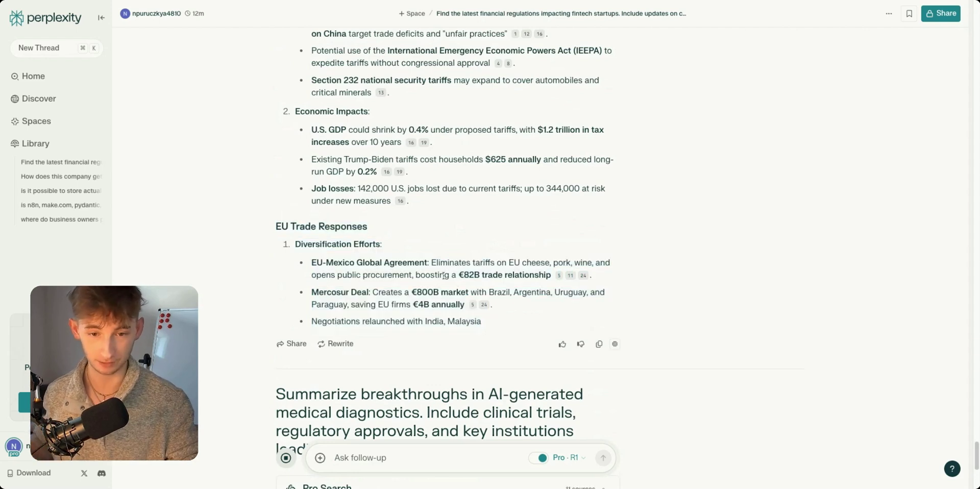
mouse_move(559, 275)
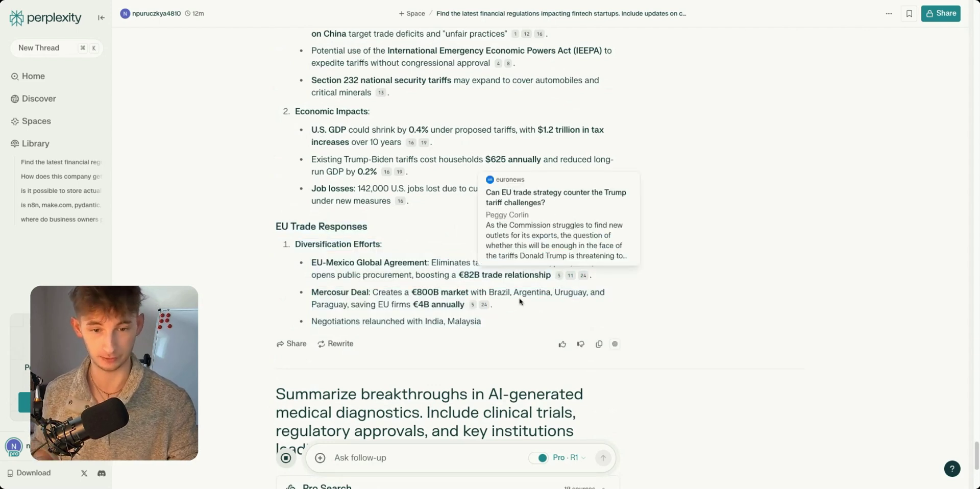
mouse_move(406, 205)
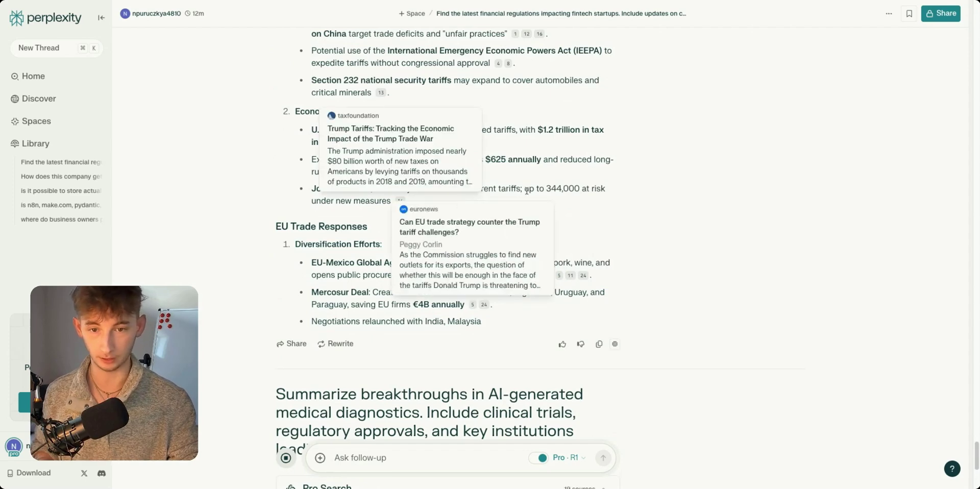
scroll(532, 189, "up", 3)
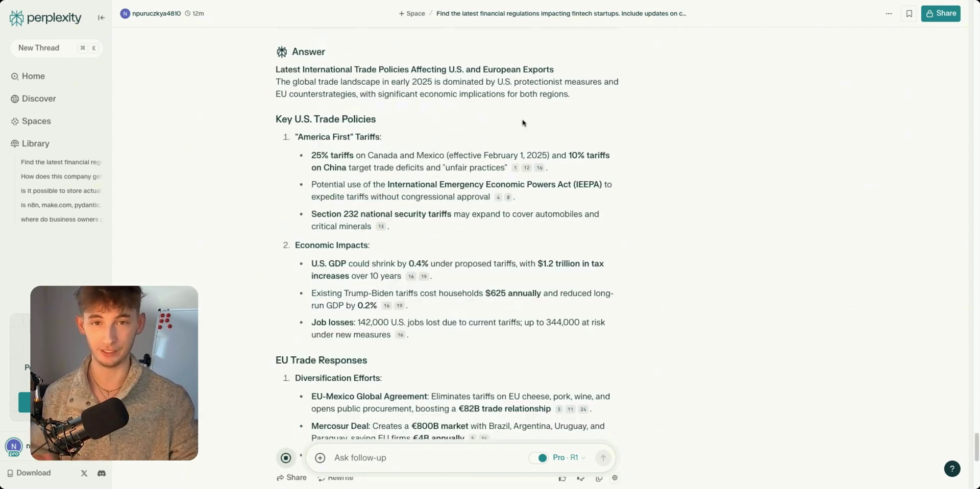
scroll(532, 120, "down", 9)
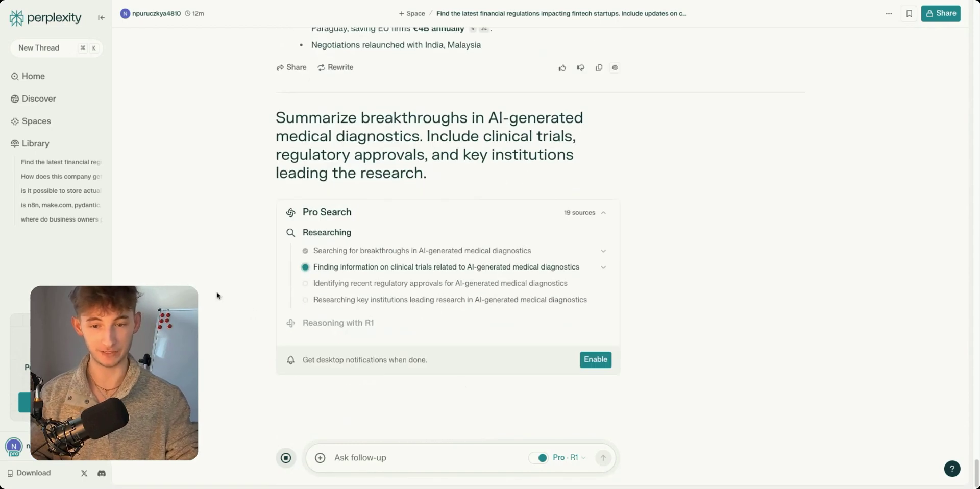